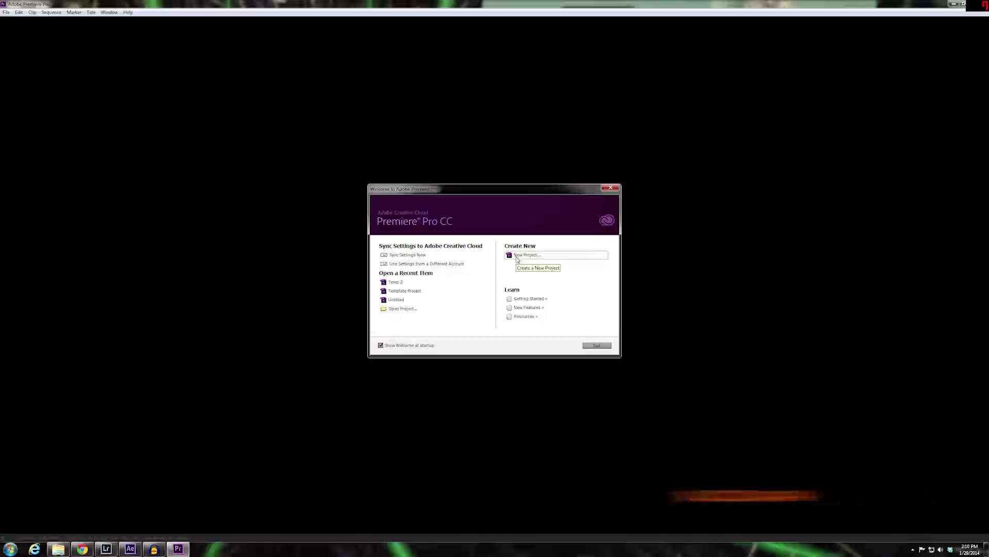
Step: Create a new project named "Template 2" with the default project settings
click(518, 256)
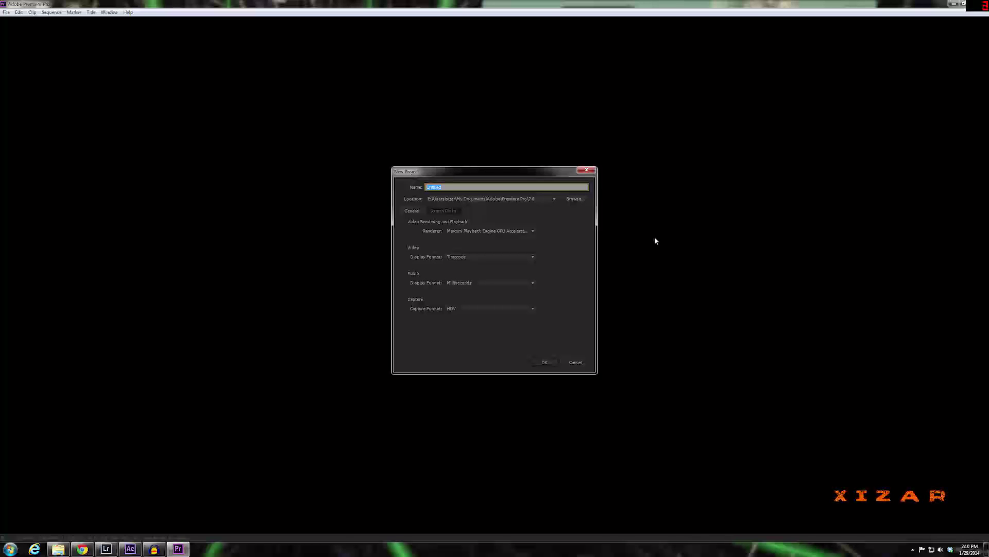
text(T)
text(utorial)
text( 2)
click(543, 362)
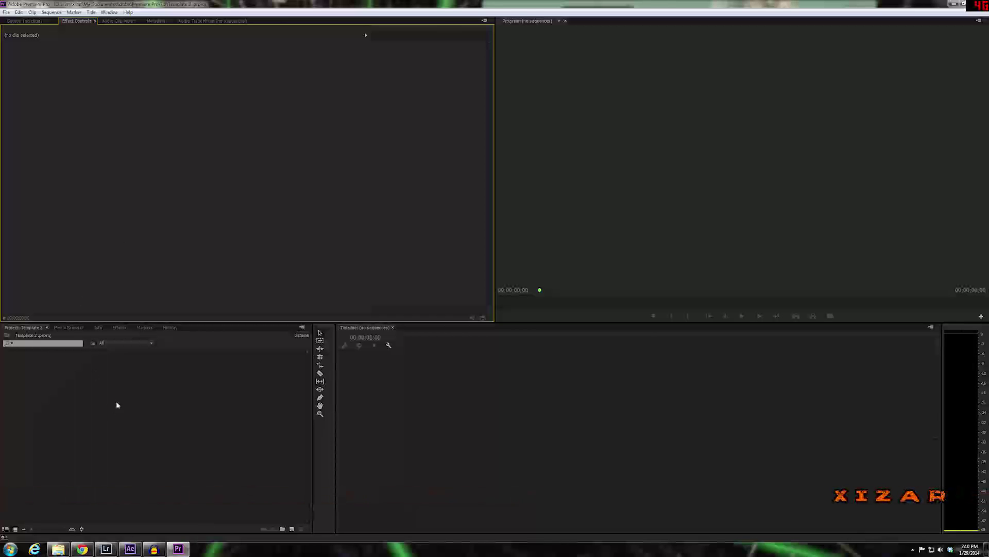
Step: Browse the New Volume drive's Handbrake Converts folder to the Stock AE stuff folder
click(76, 327)
click(44, 354)
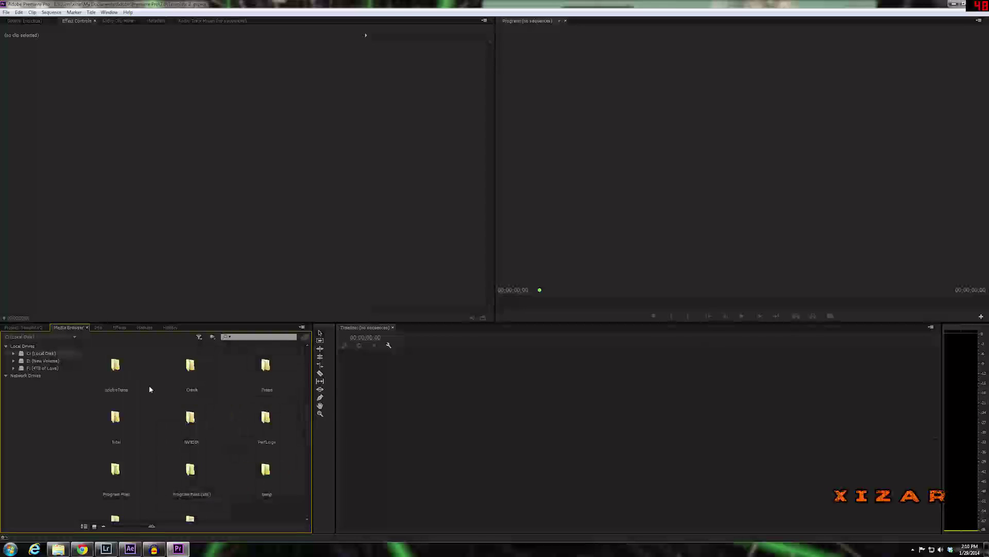
click(33, 362)
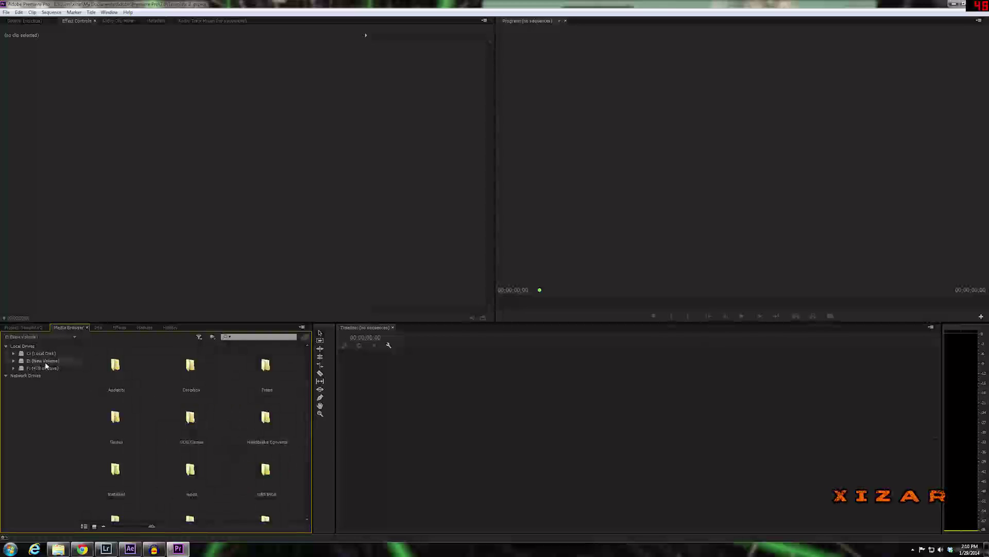
double_click(253, 417)
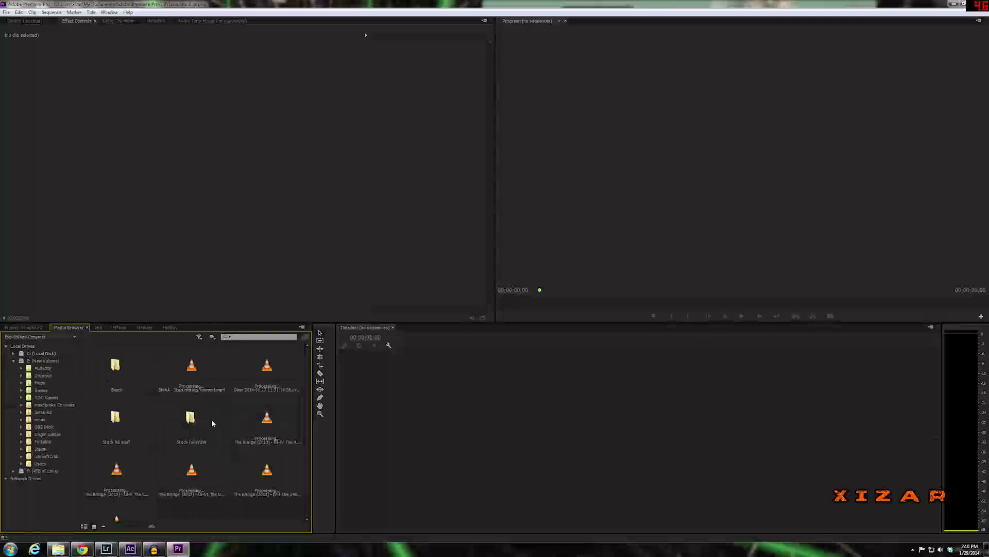
double_click(129, 417)
Step: Import the Initial Expansion composition from the After Effects project "xizar name logo.aep"
right_click(199, 364)
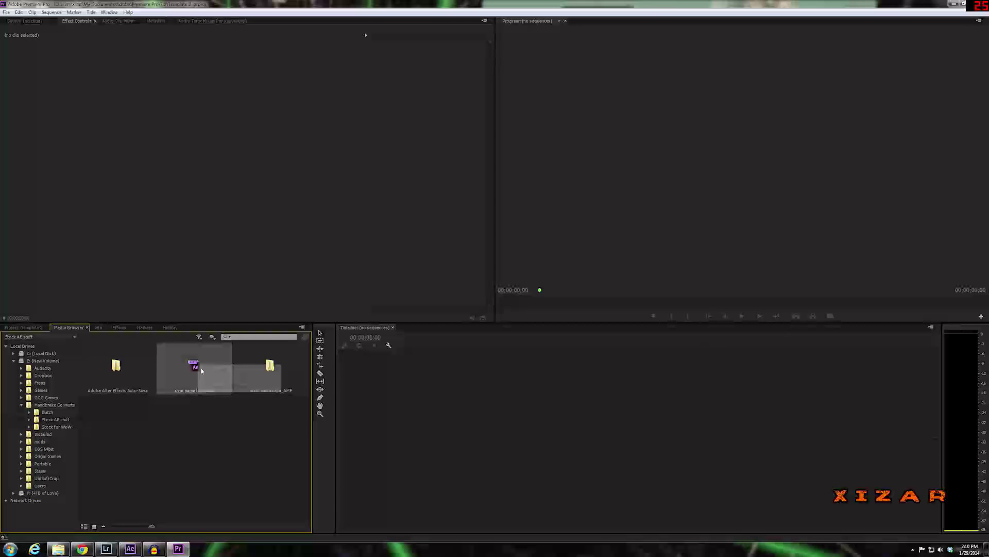
click(225, 370)
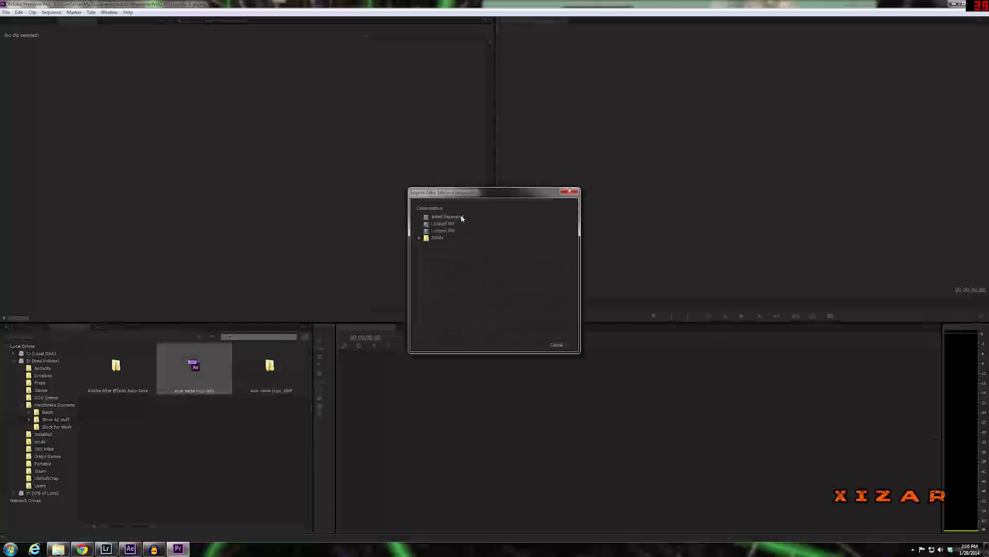
double_click(447, 217)
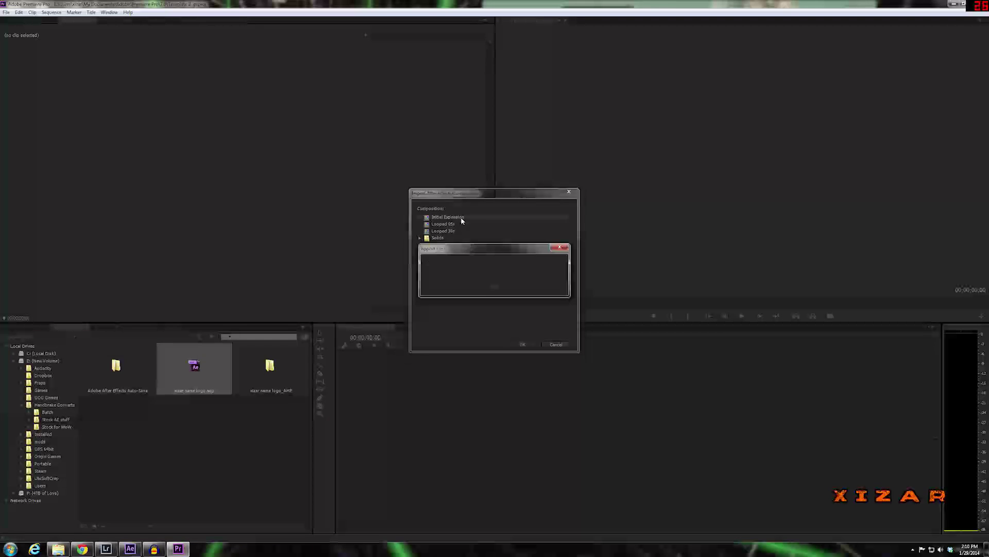
Step: Import the Looped 30s composition from the same After Effects project and show the imported items in the project
right_click(211, 367)
click(226, 370)
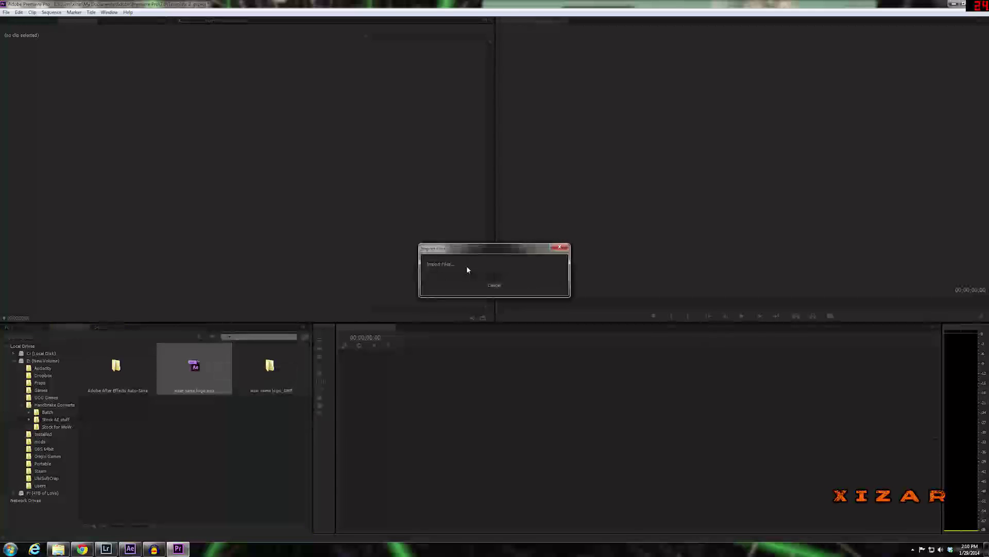
double_click(448, 229)
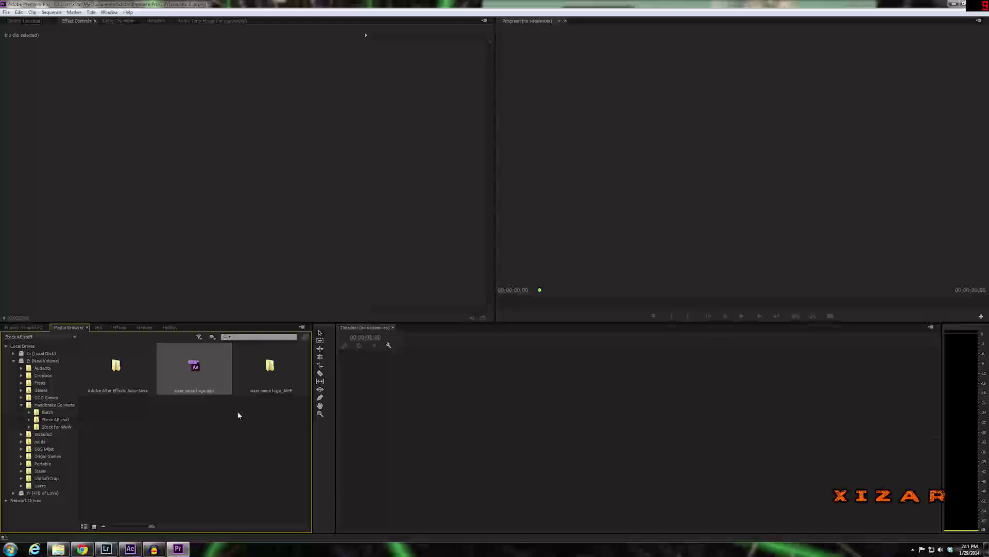
click(29, 21)
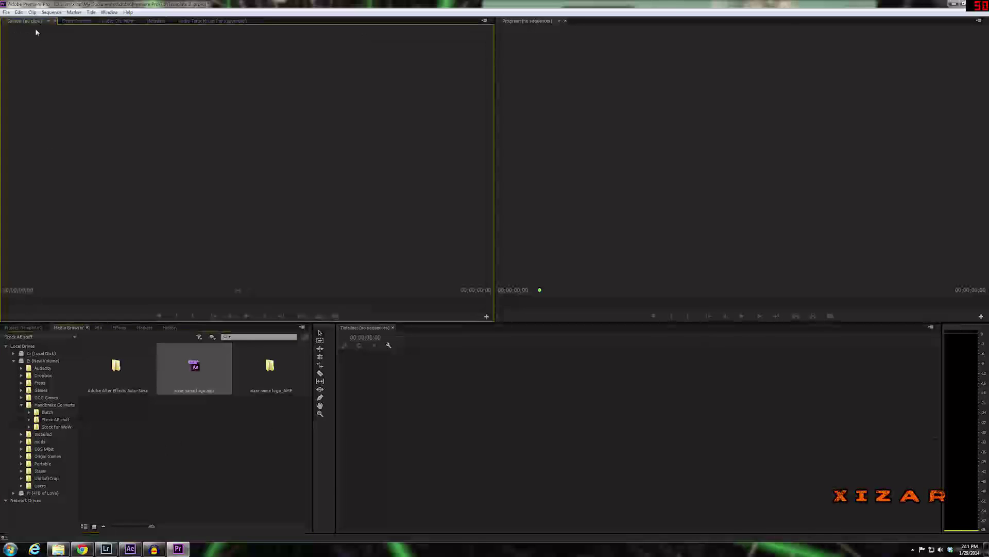
click(23, 327)
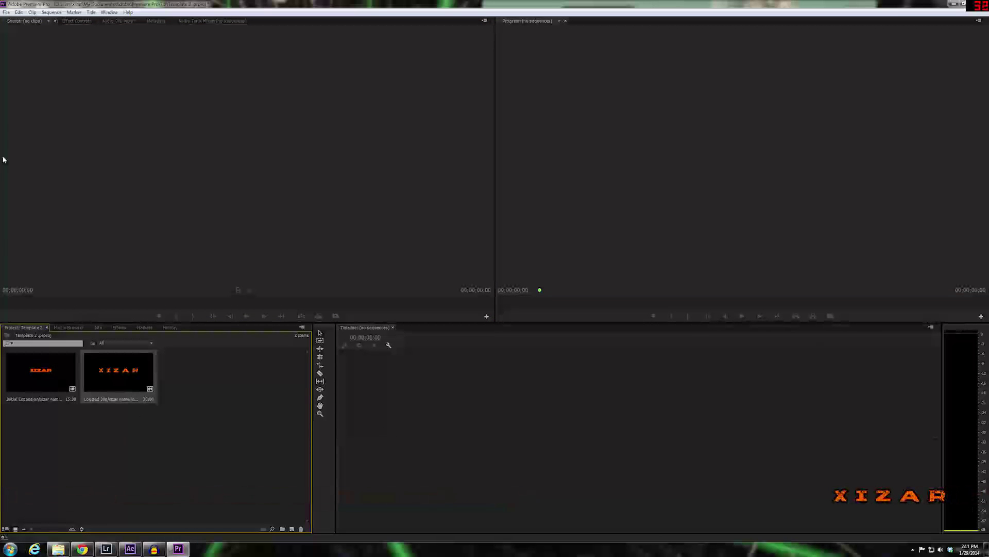
Step: Start a new sequence from the custom YouTube 1080p30 preset and name it "Template 2560p - Stereo"
click(6, 12)
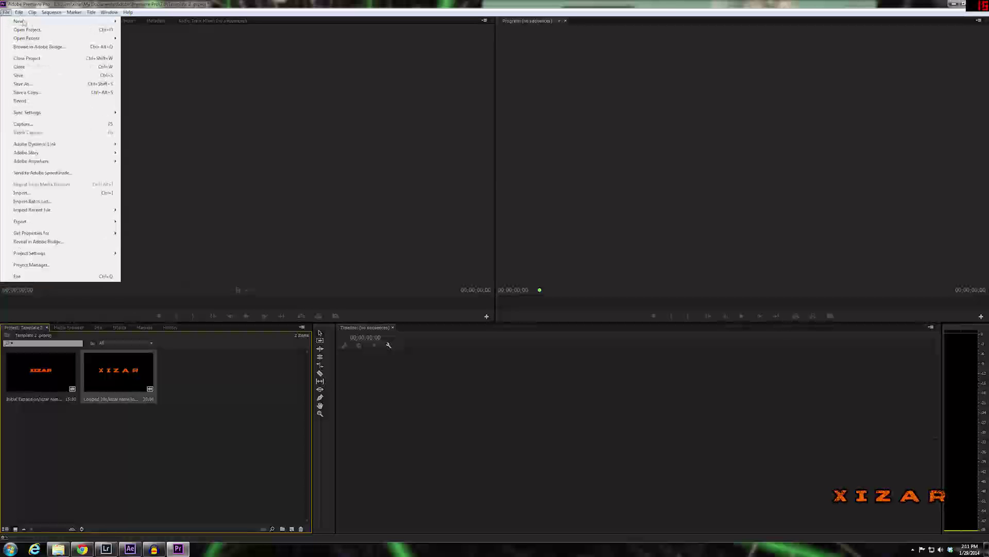
mouse_move(23, 21)
click(158, 30)
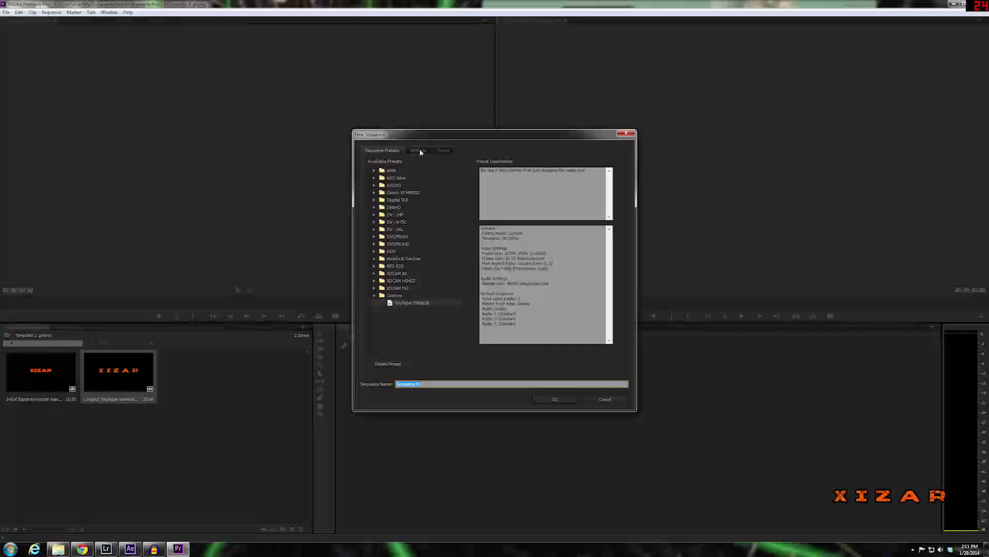
text(Template 2560)
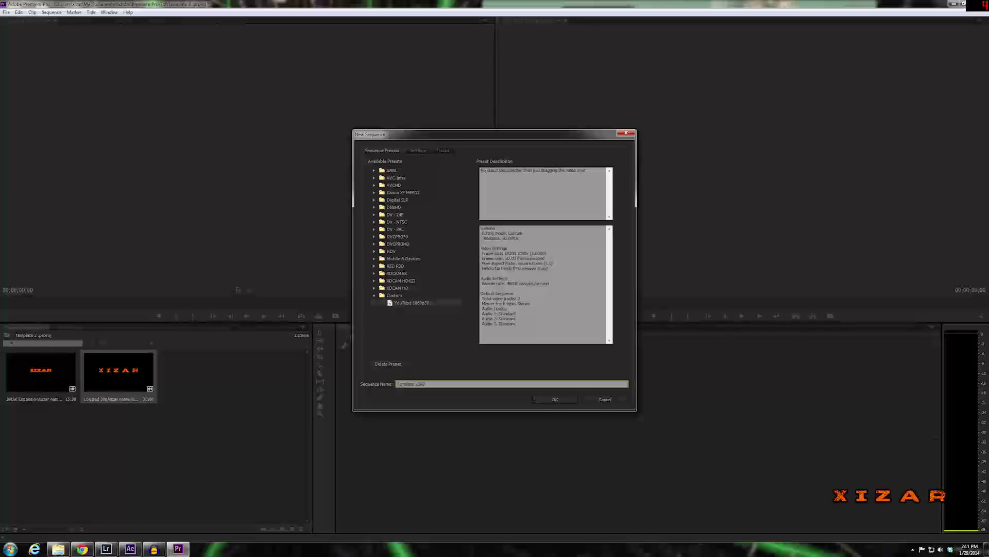
text(p 30fp Stereo)
Step: Set the new sequence's frame size to 2560 horizontal by 1440 vertical
click(418, 150)
click(420, 193)
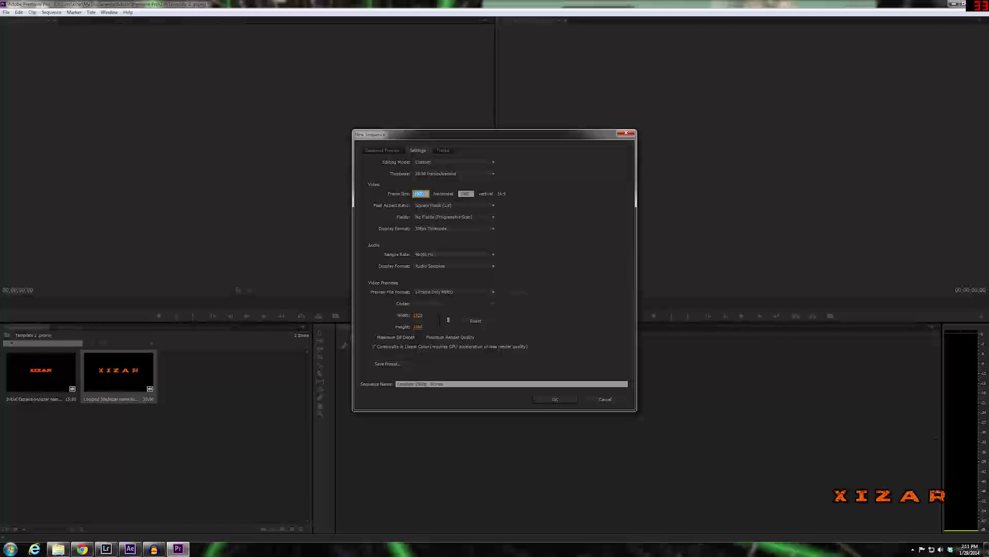
text(2560)
key(Tab)
text(1440)
key(Tab)
Step: Check the track settings, keep the audio master on Stereo, and create the sequence
click(441, 149)
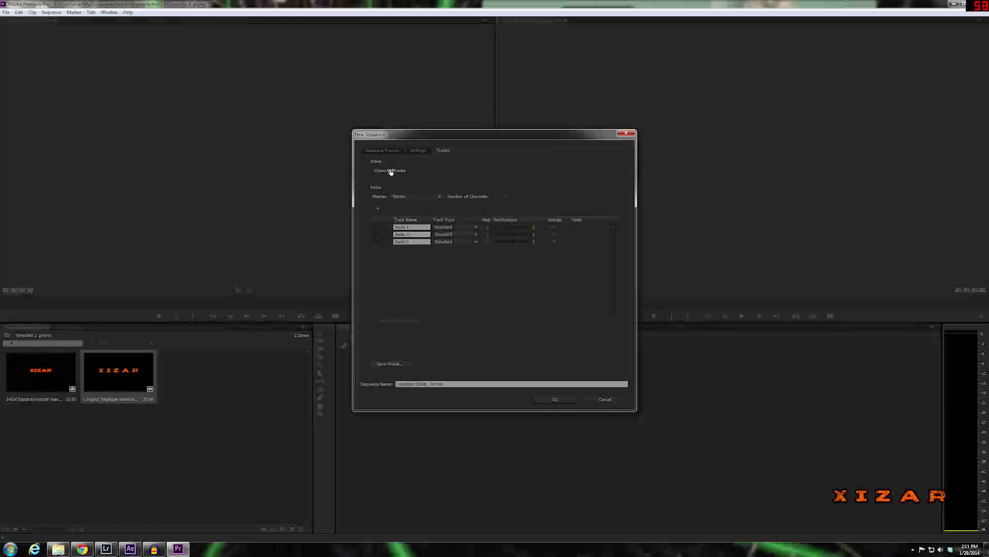
click(440, 194)
click(481, 171)
click(395, 152)
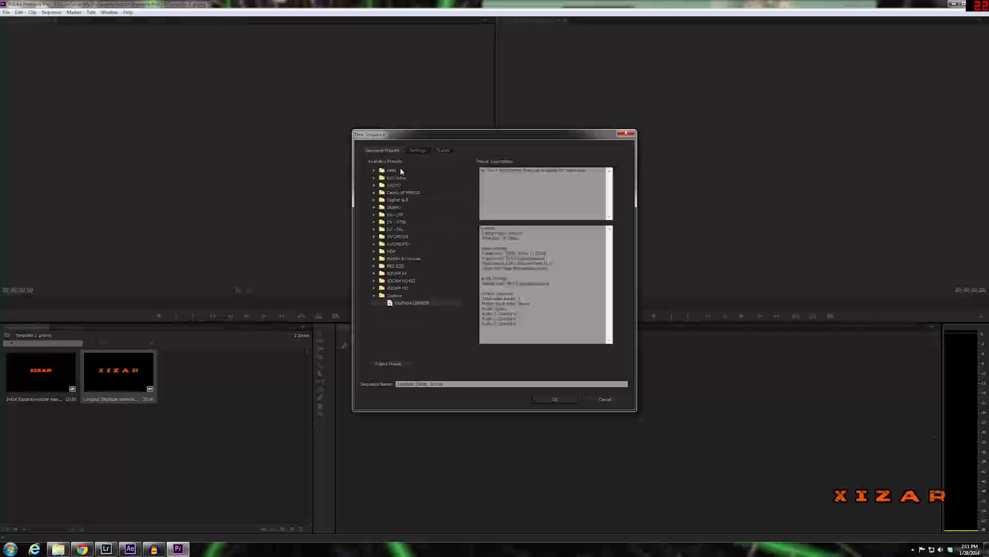
click(555, 400)
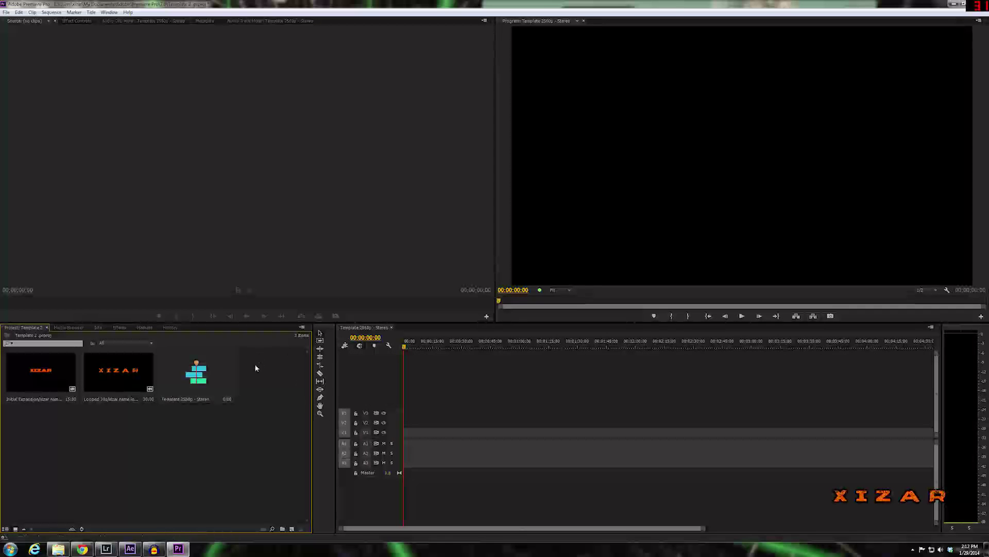
Step: Create a second sequence named "Template 1920 - Stereo" from the YouTube 1080p30 preset, keeping its default frame size
click(6, 12)
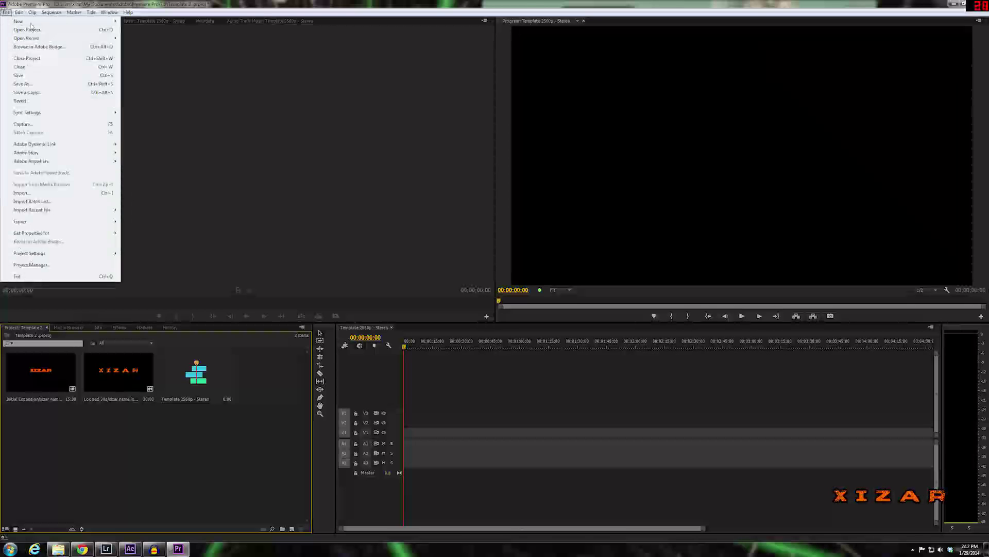
mouse_move(32, 22)
click(140, 30)
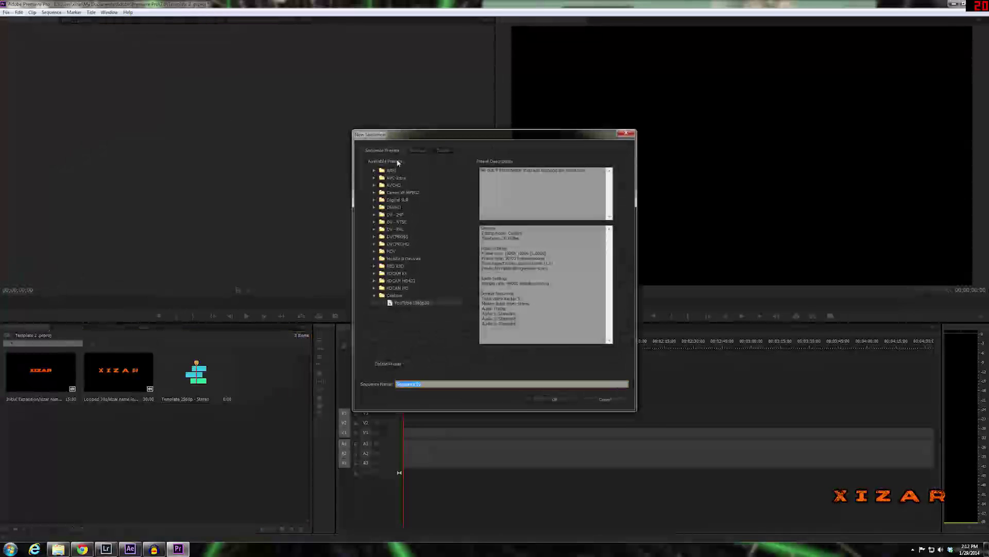
text(Tem)
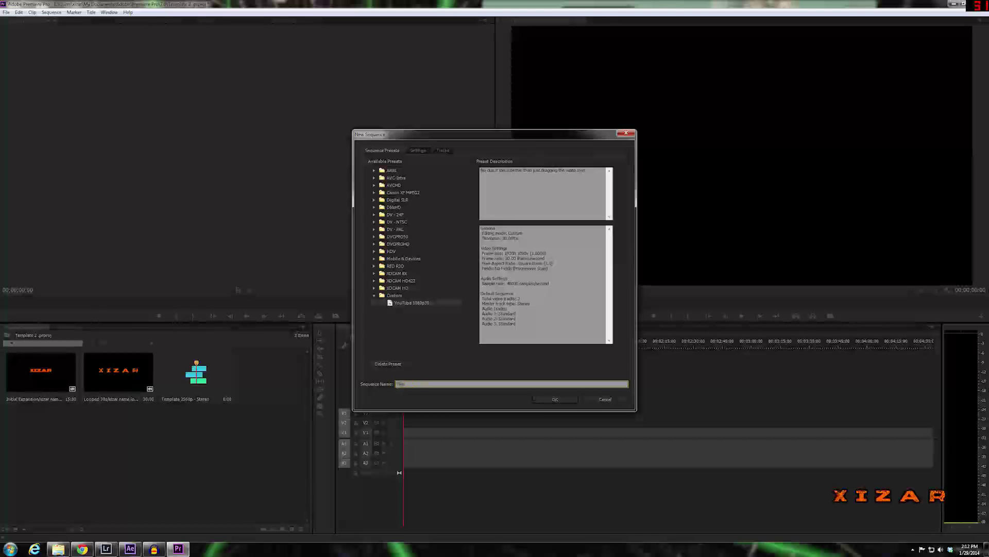
text(plate)
key(BackSpace)
text(1920 - Stereo)
click(417, 149)
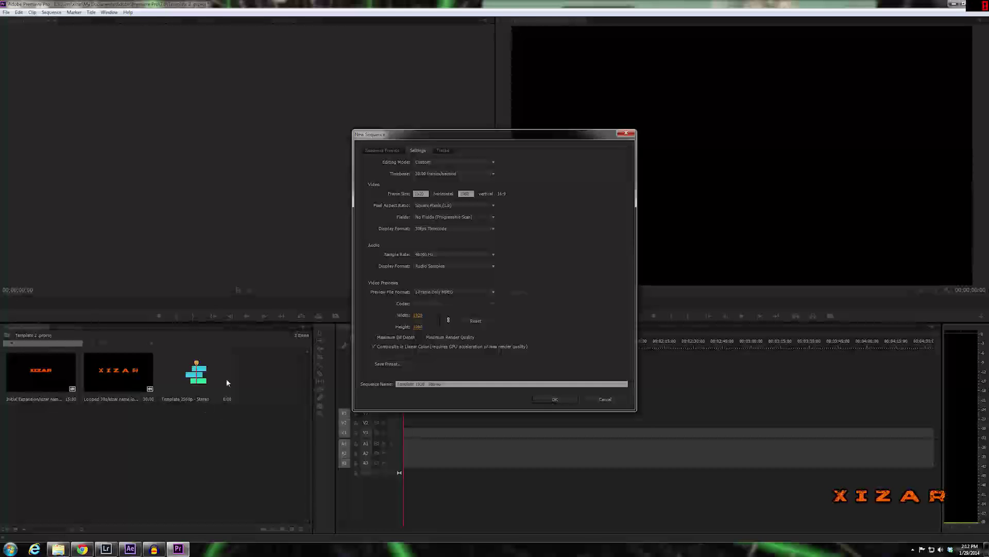
click(557, 400)
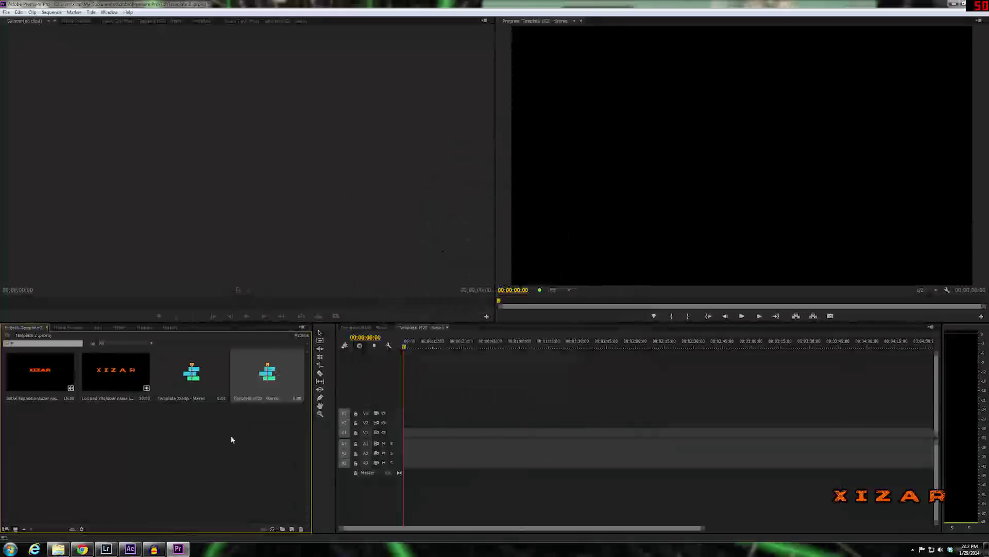
Step: Place Initial Expansion and Looped 30s back to back on track V2 of the 1920 sequence, keeping the existing sequence settings
click(198, 373)
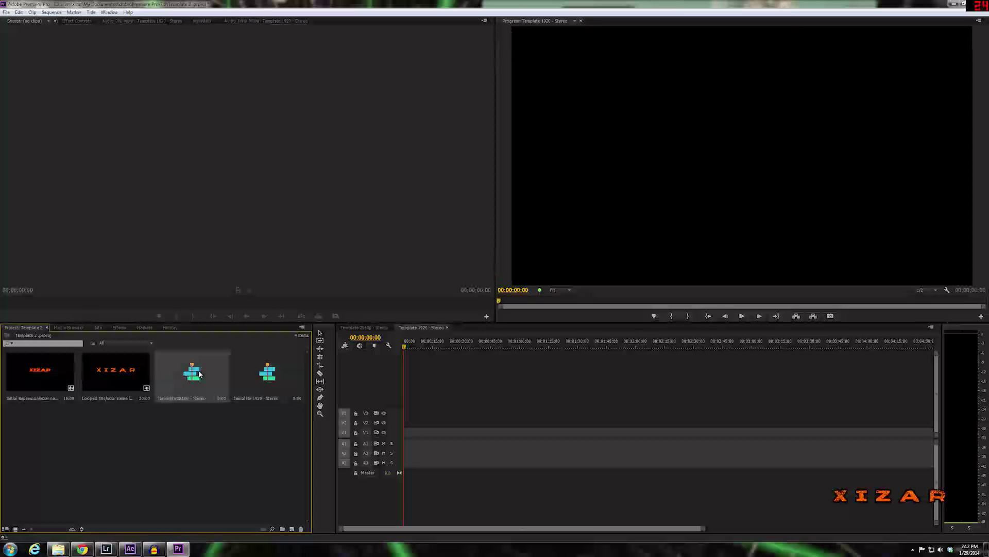
click(55, 374)
drag(56, 374, 405, 431)
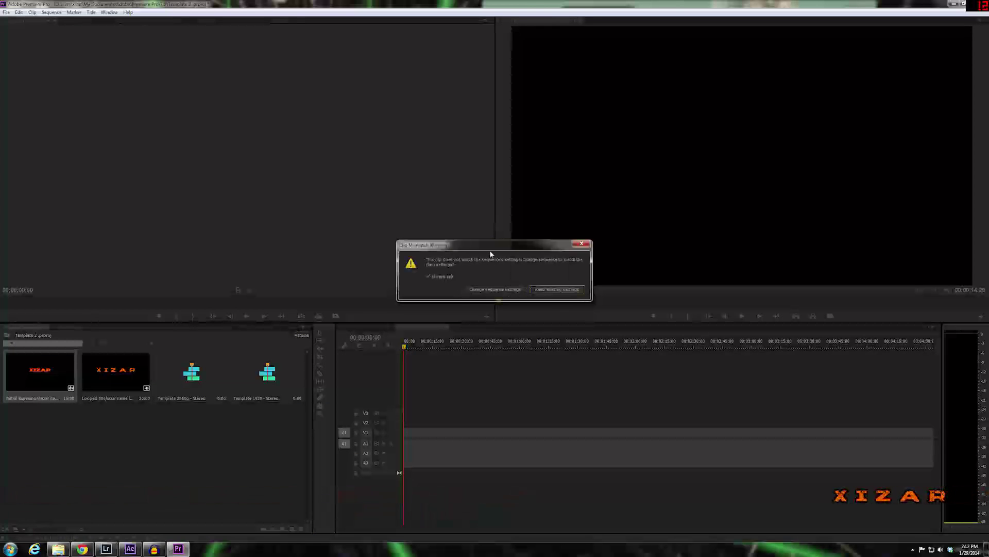
click(541, 288)
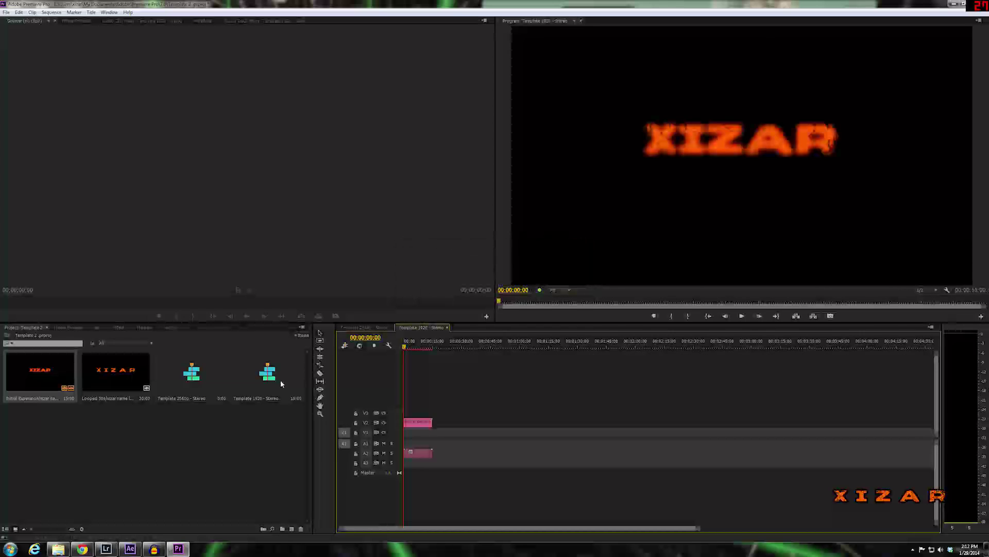
drag(116, 371, 435, 428)
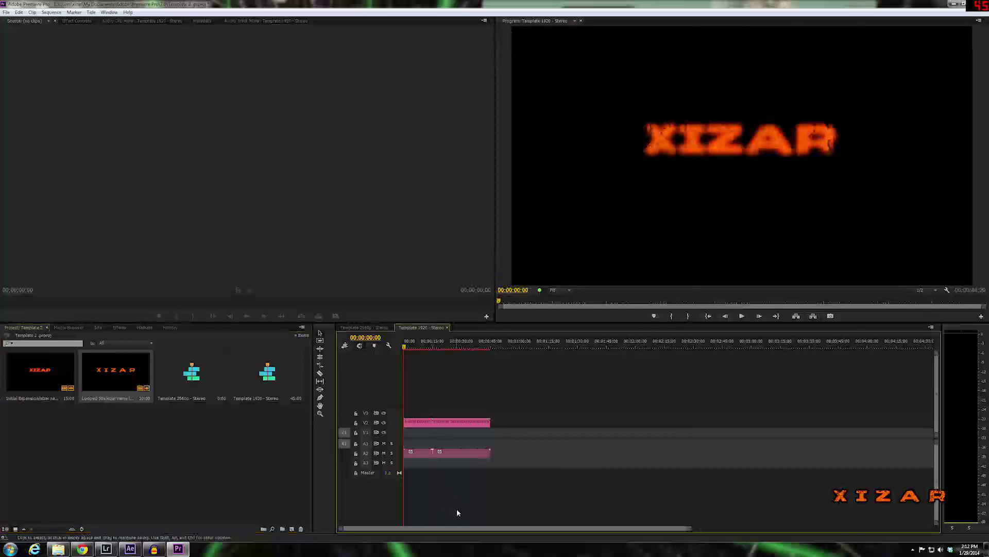
Step: Unlink the audio of both logo clips from their video and delete it from track A2
click(413, 426)
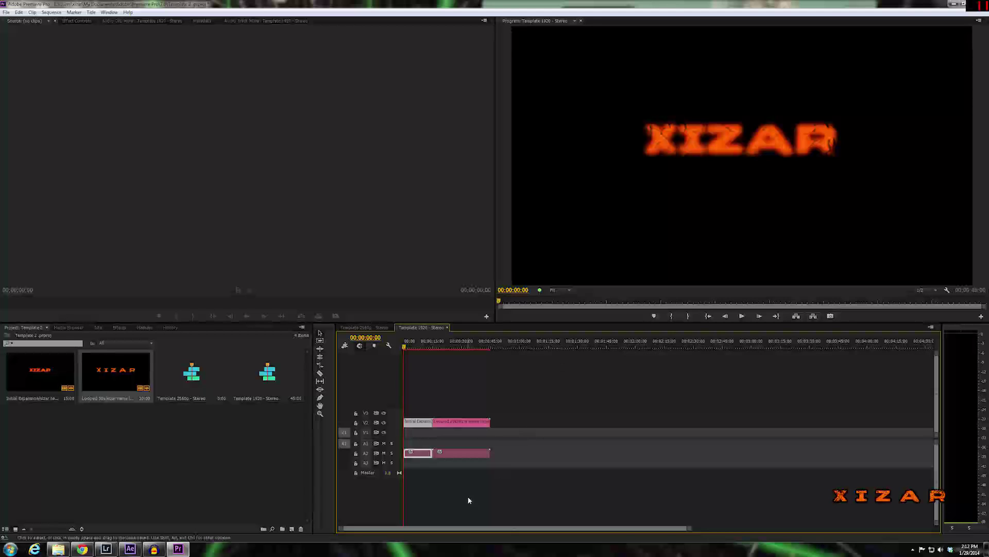
drag(468, 498, 419, 444)
right_click(423, 452)
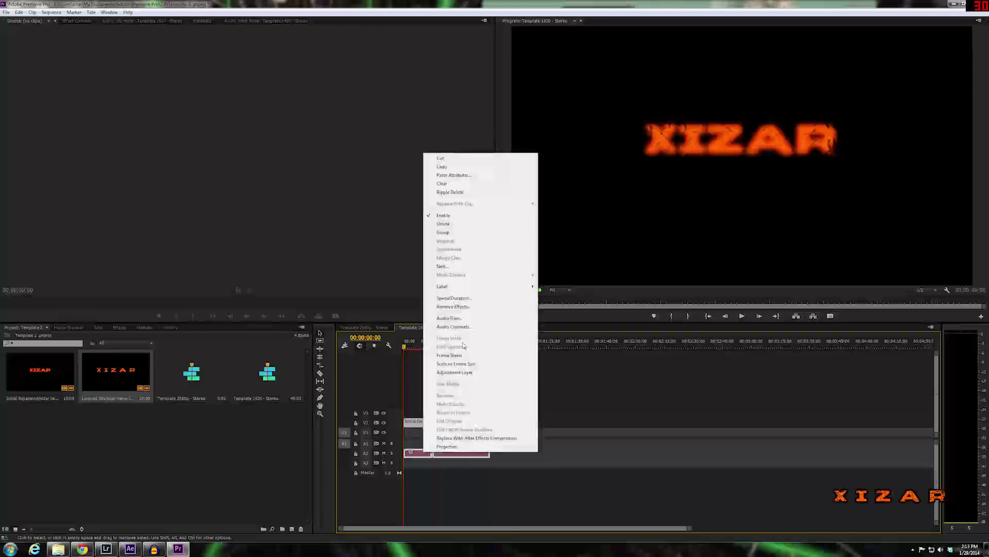
click(467, 217)
key(Delete)
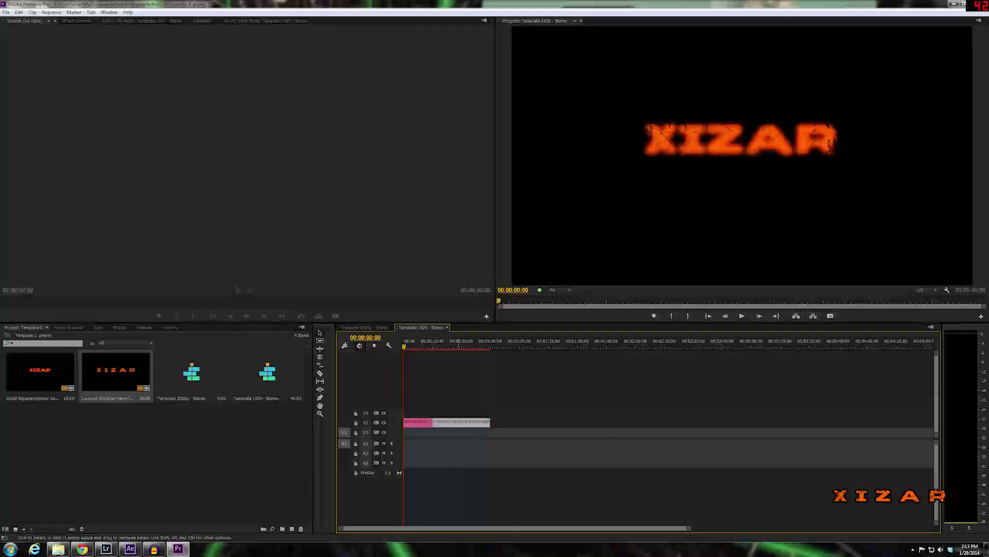
Step: Paste four copies of the Looped 30s clip end to end after the original and line them up on track V2
drag(488, 499, 435, 412)
click(350, 424)
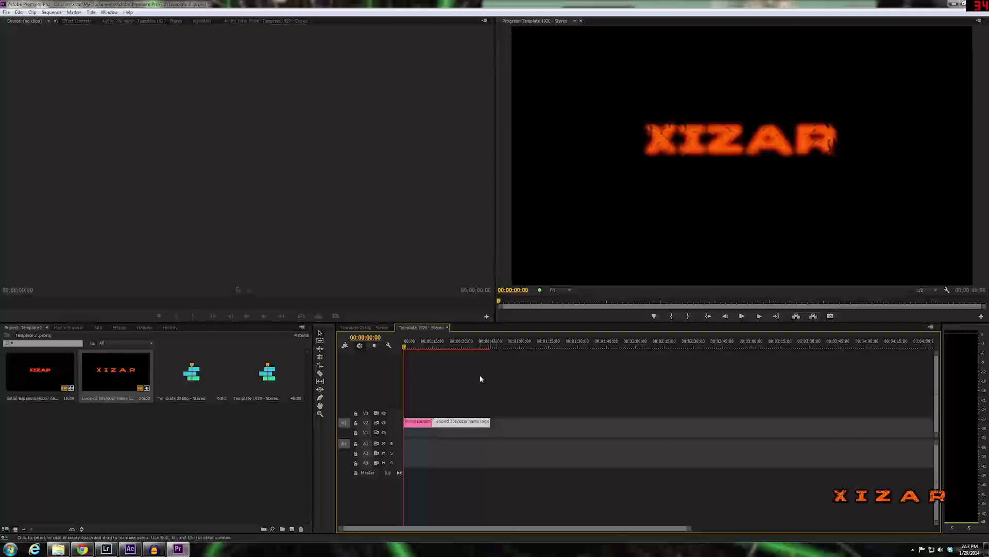
key(End)
key(ctrl+v)
key(ctrl+v)
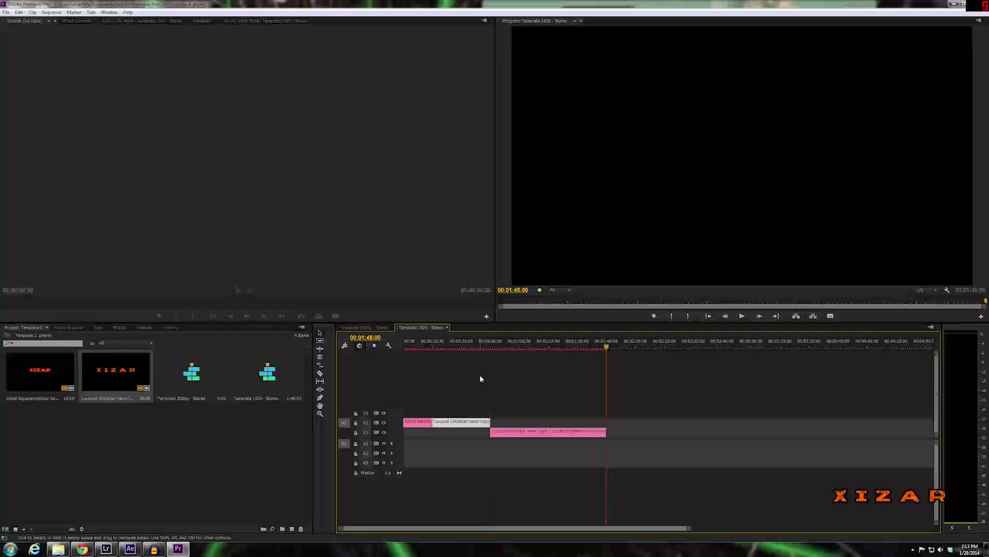
key(ctrl+v)
key(ctrl+v)
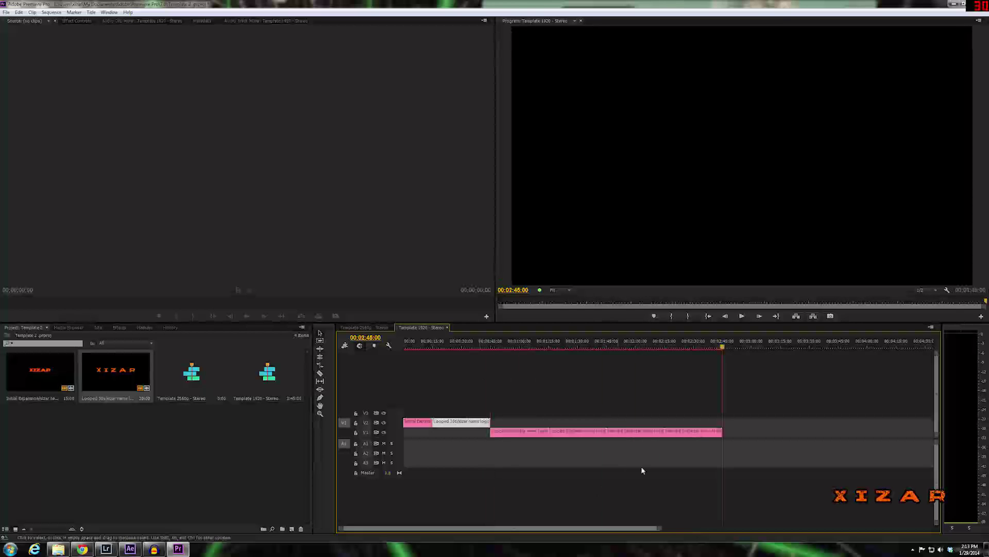
drag(714, 498, 508, 421)
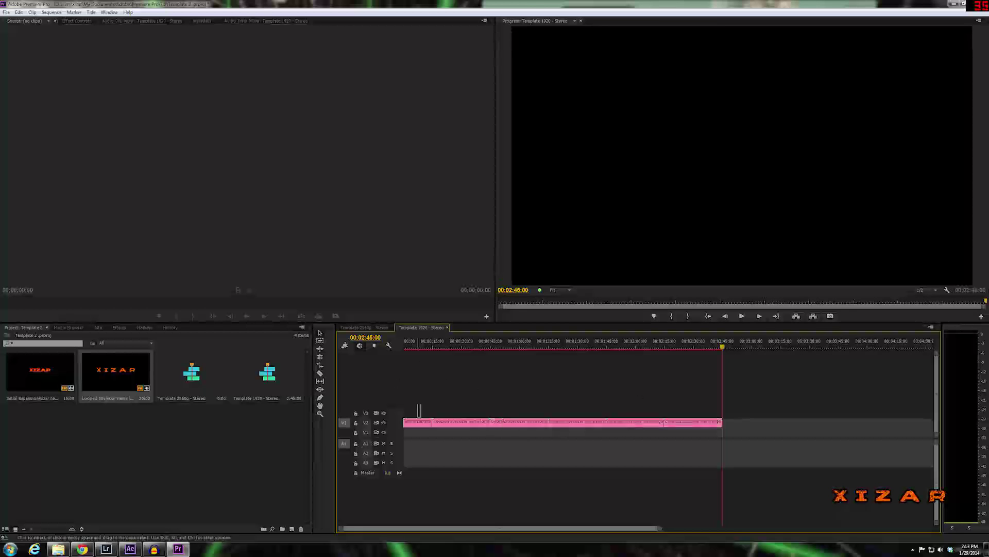
Step: Apply the default transition to all logo clips on track V2 of the 1920 sequence and check the result in the preview
drag(419, 359, 697, 481)
key(ctrl+d)
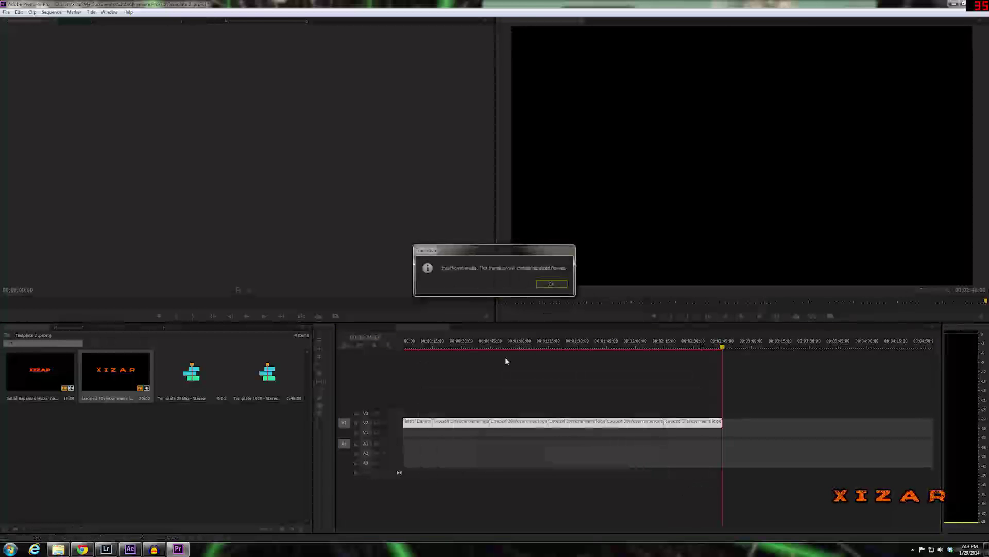
click(552, 283)
drag(723, 347, 663, 346)
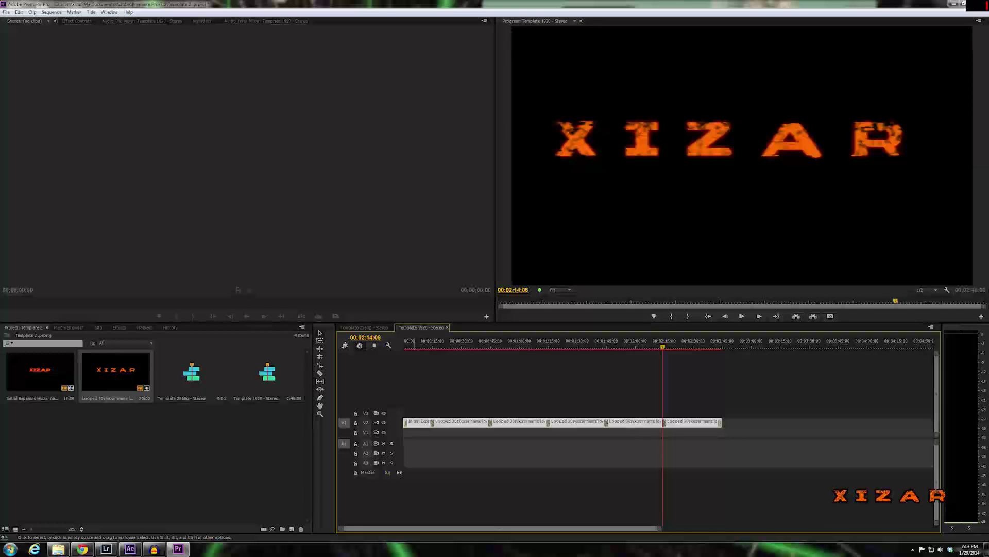
Step: Paste the logo clips with their transitions into the Template 2560p - Stereo sequence and move them to track V2
click(370, 328)
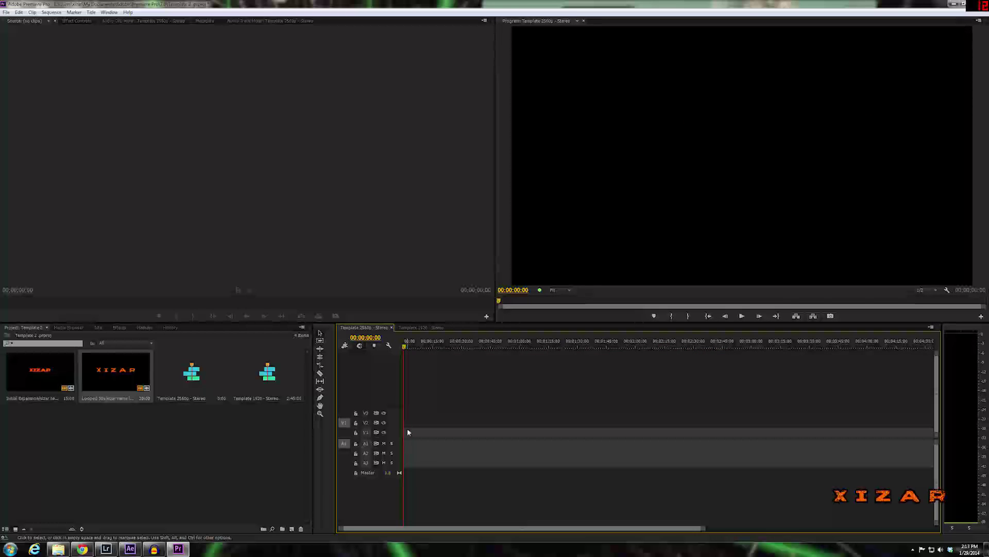
key(ctrl+v)
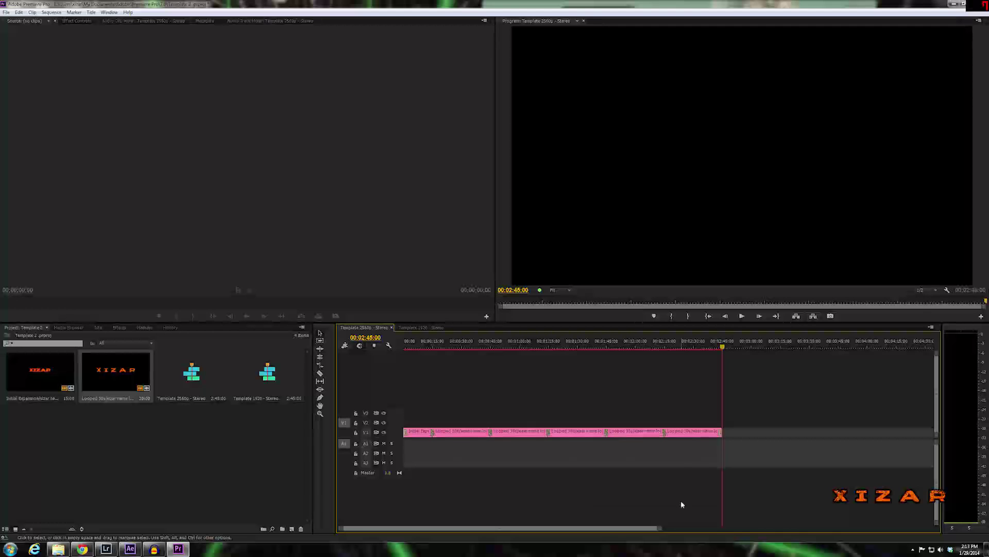
drag(682, 504, 421, 423)
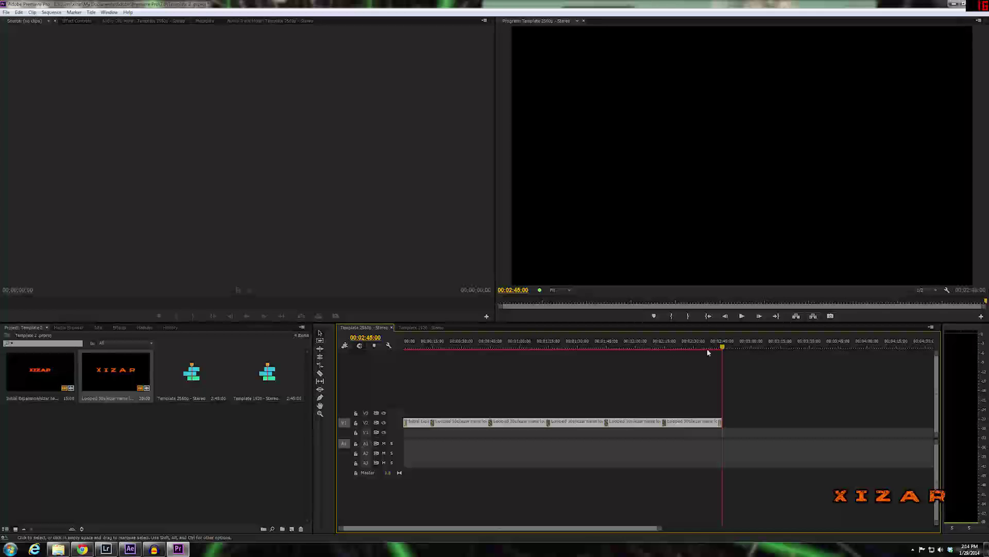
drag(722, 346, 557, 358)
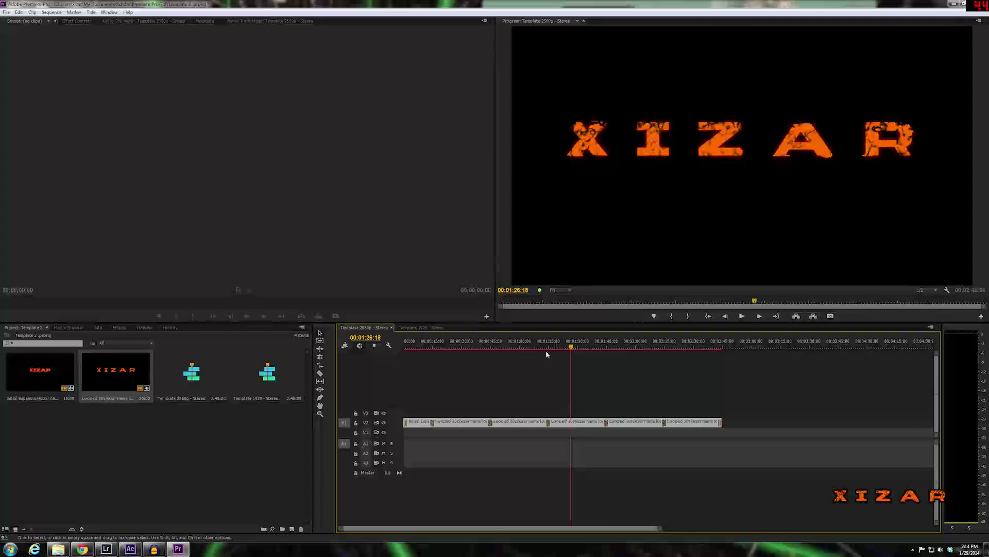
click(428, 328)
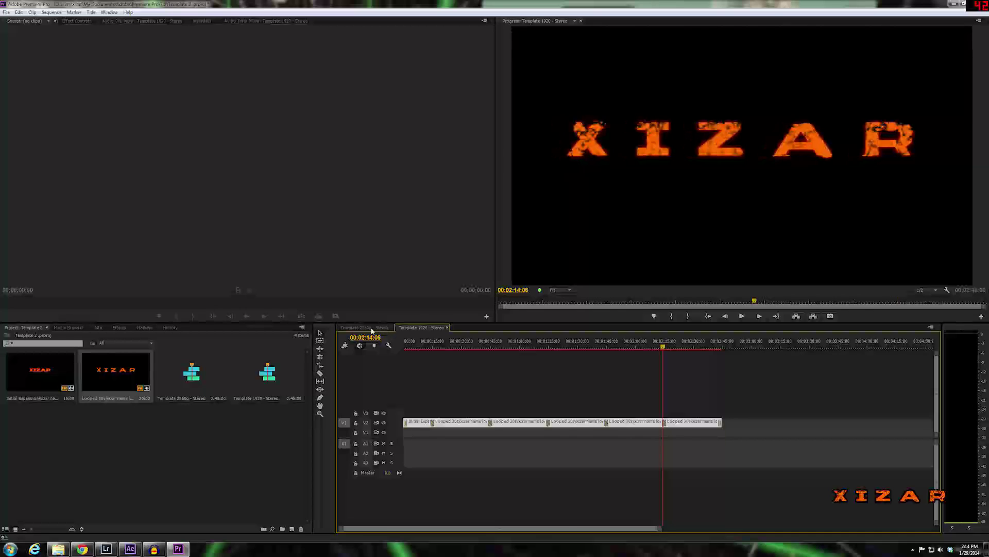
click(371, 329)
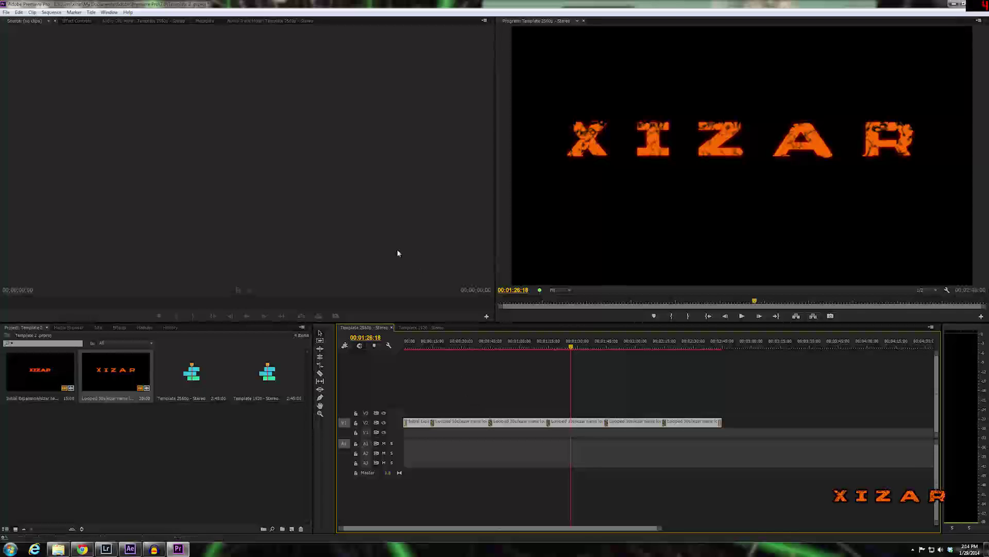
Step: Open the media export settings for the 2560 sequence and choose the H.264 format with the Youtube 1080p preset
click(6, 13)
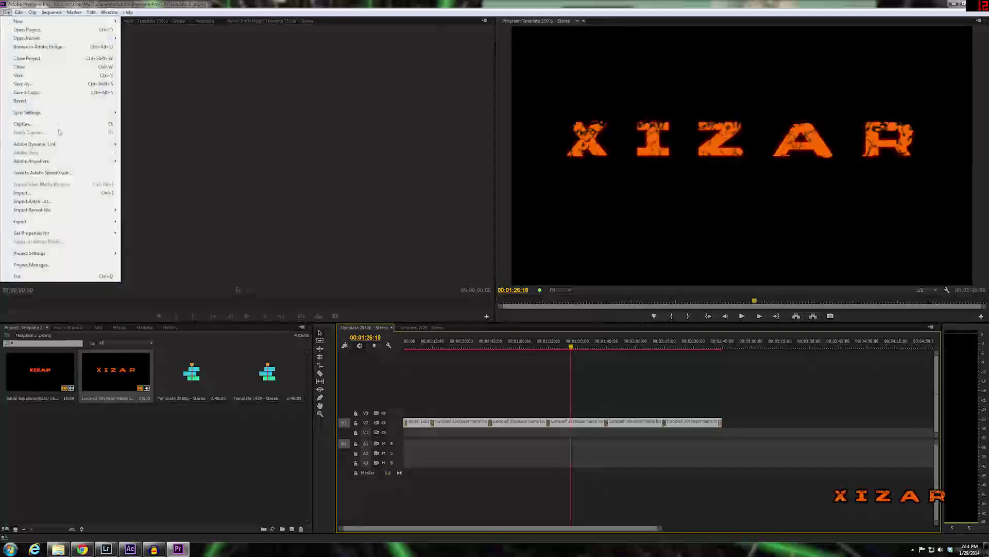
mouse_move(88, 223)
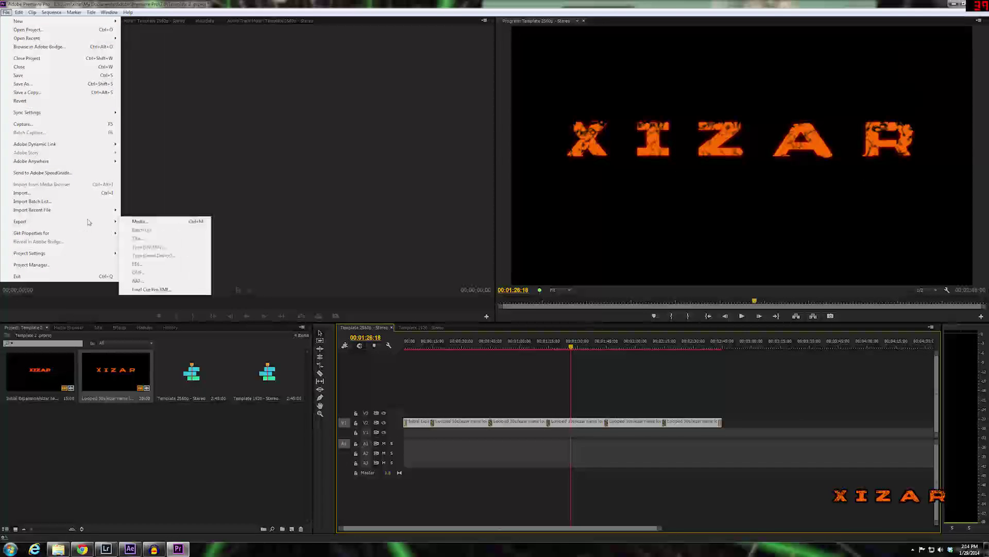
click(140, 222)
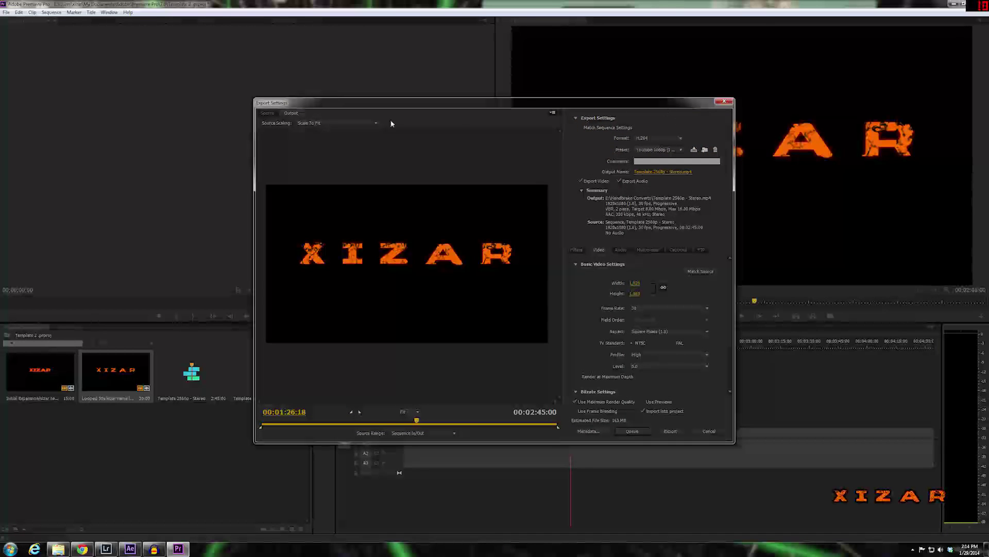
click(275, 113)
click(285, 114)
click(681, 139)
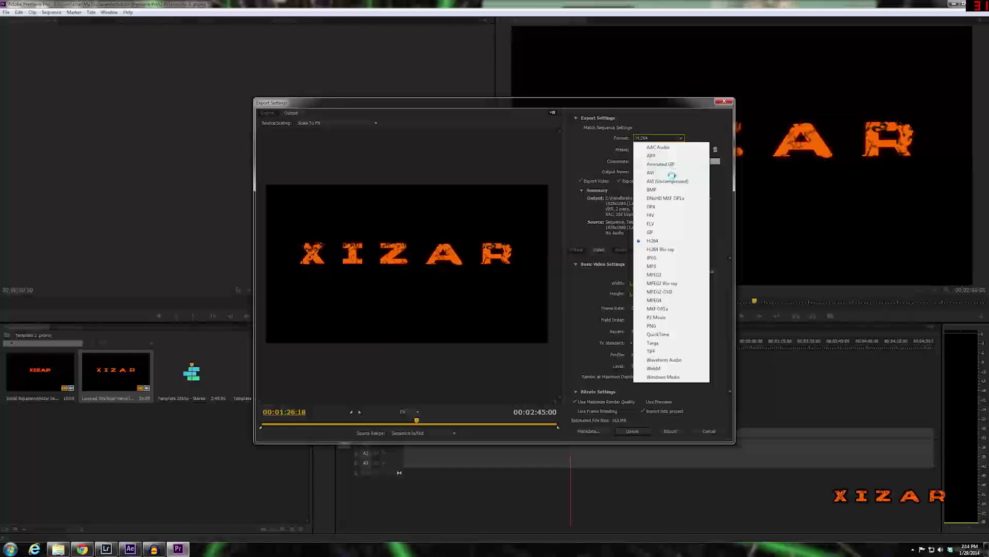
click(677, 139)
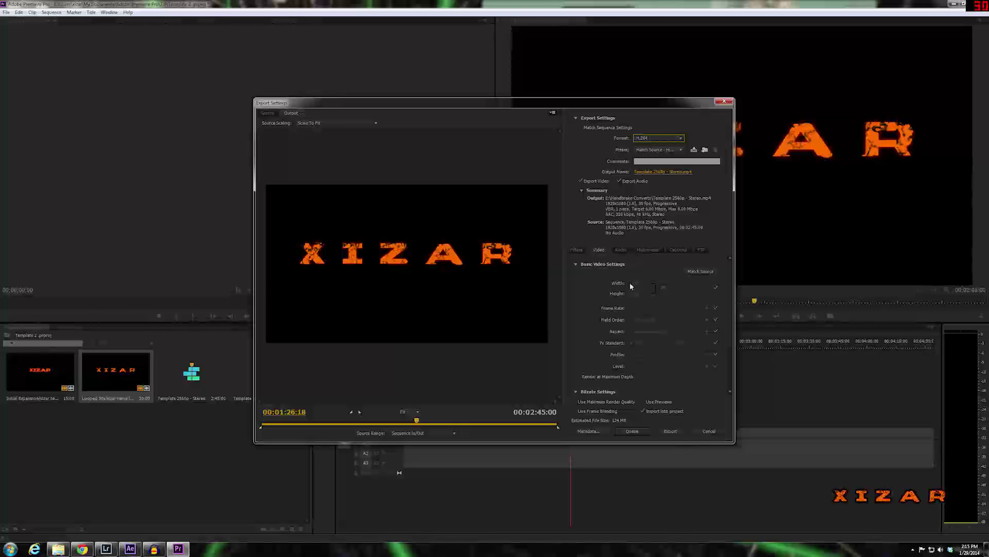
click(660, 150)
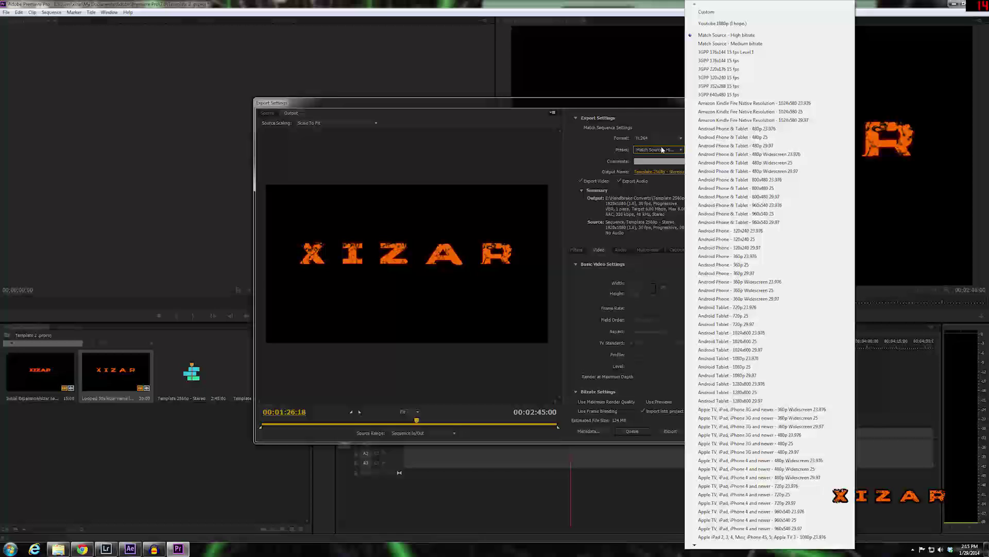
click(705, 23)
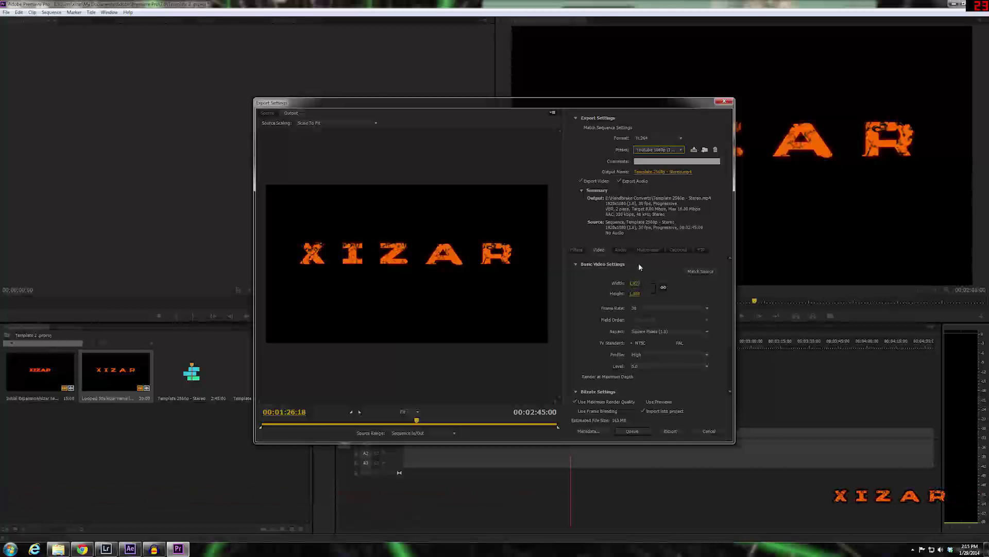
Step: Examine the preset's video, bitrate, audio, multiplexer and caption export settings
scroll(608, 330, down, 2)
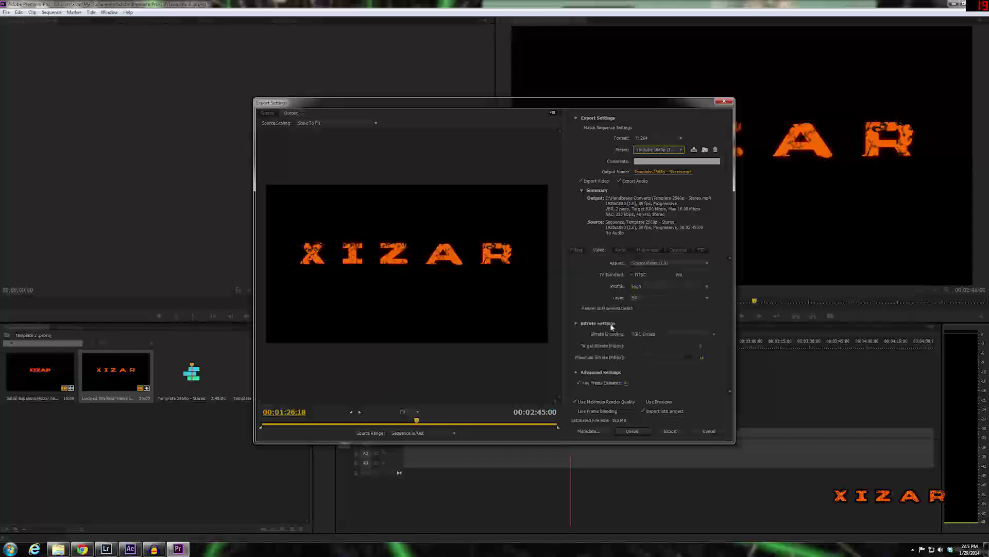
click(621, 250)
click(650, 249)
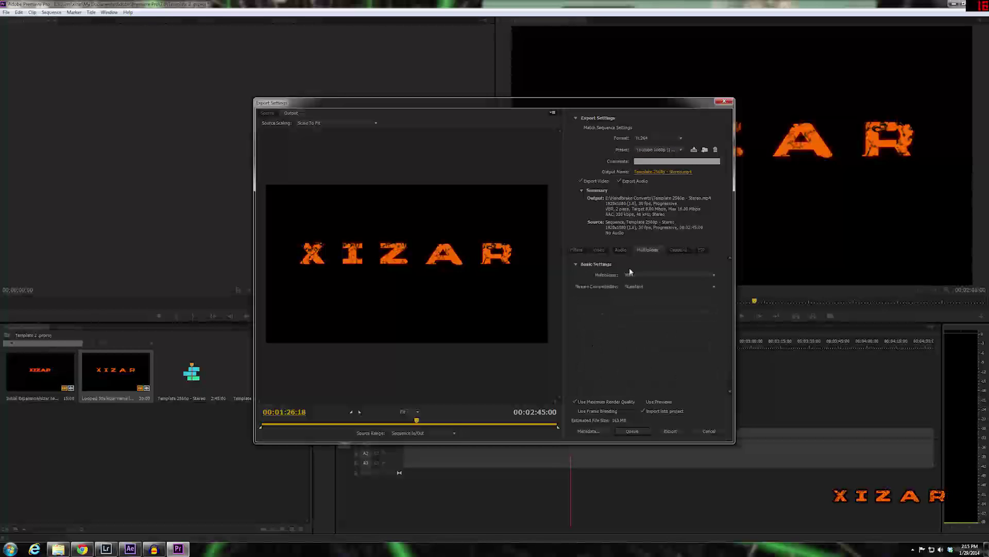
click(678, 250)
click(619, 251)
click(602, 250)
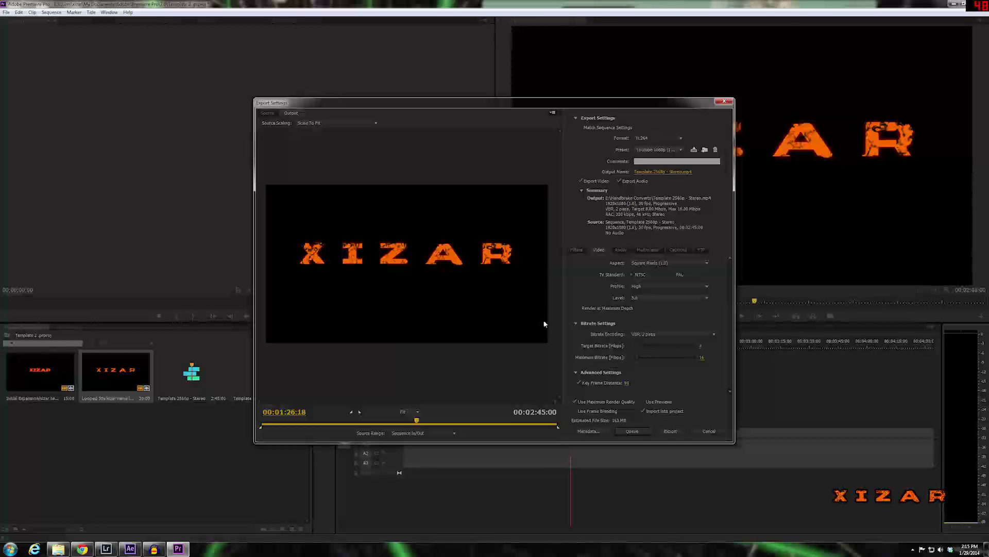
scroll(643, 332, up, 3)
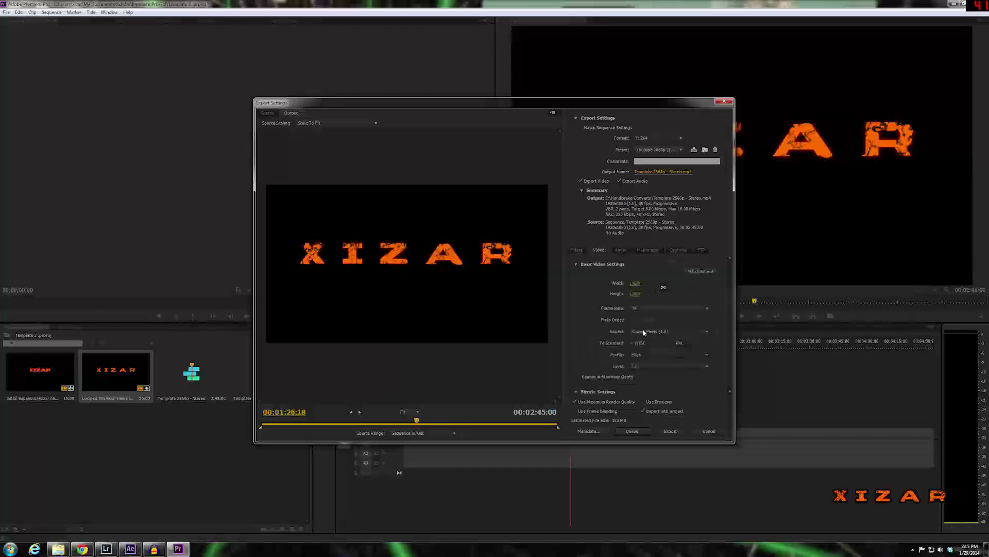
scroll(642, 335, down, 3)
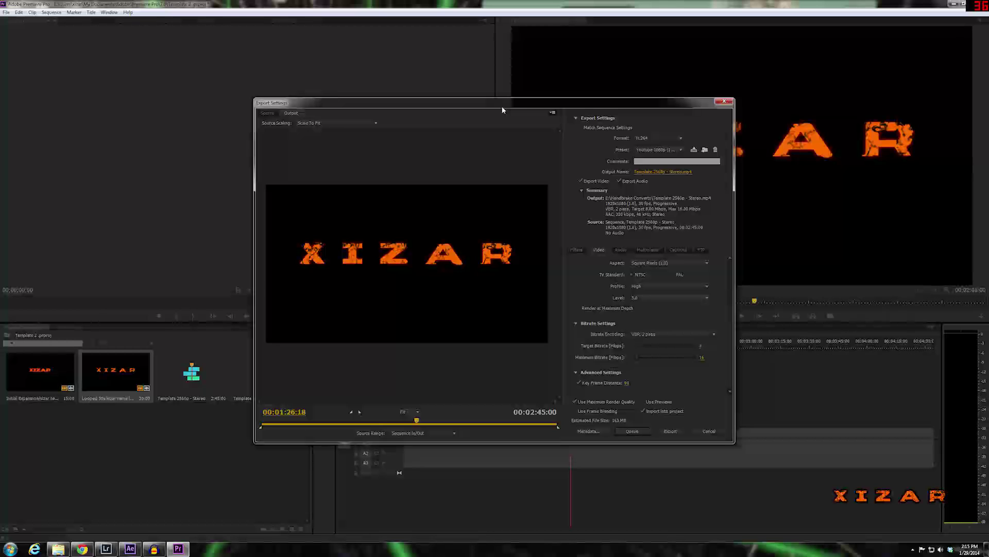
Step: Queue the 2560 sequence export in Adobe Media Encoder and return to Premiere Pro
click(634, 432)
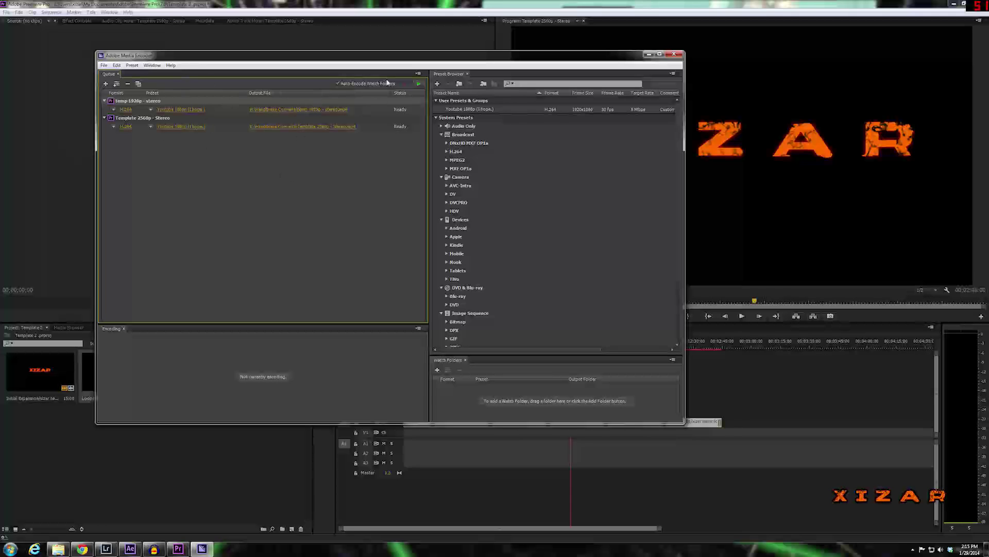
click(389, 6)
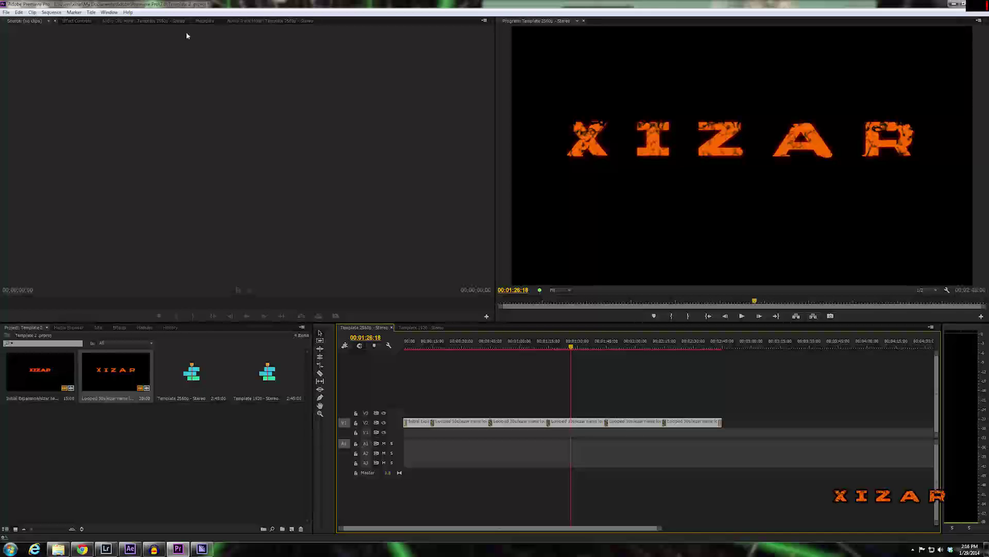
Step: Save the template project and quit Premiere Pro
click(7, 11)
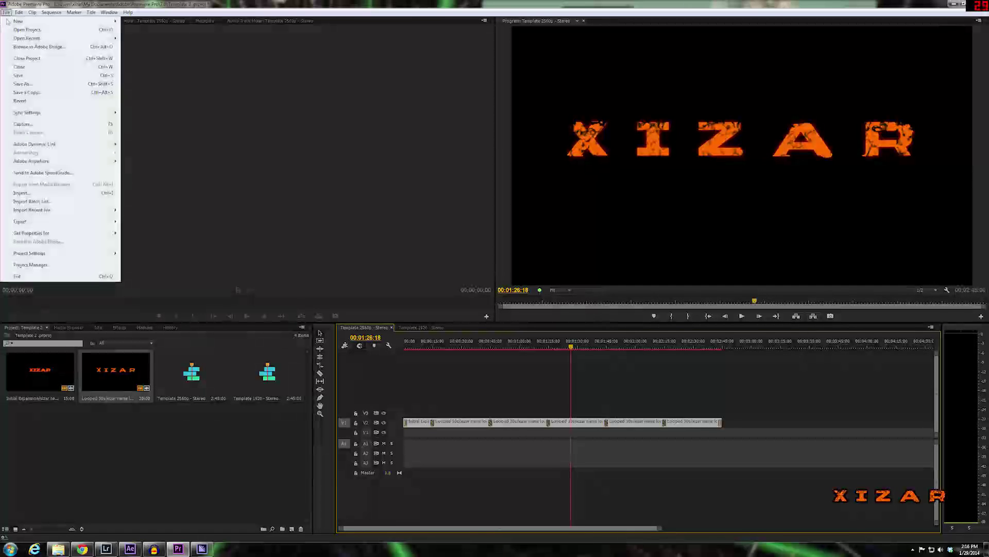
click(41, 76)
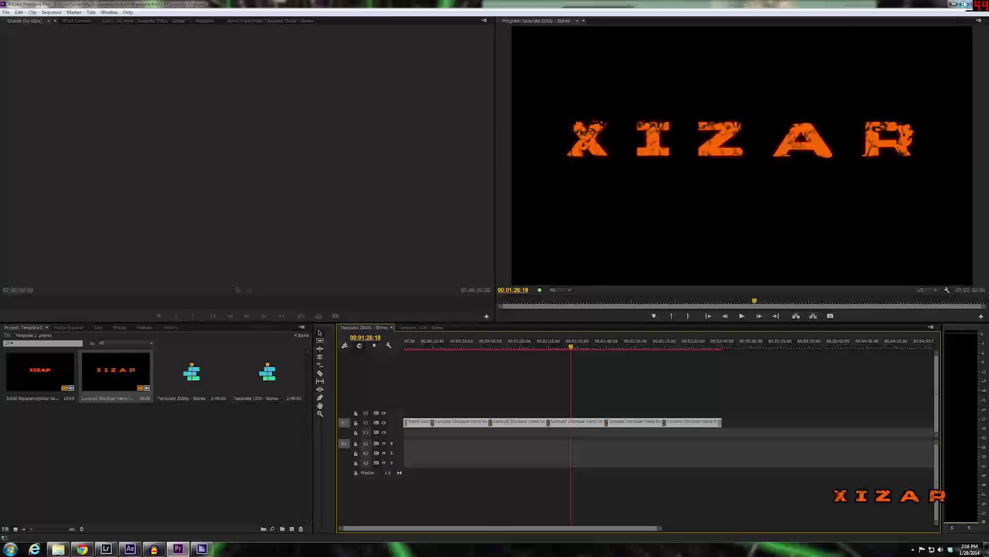
click(978, 4)
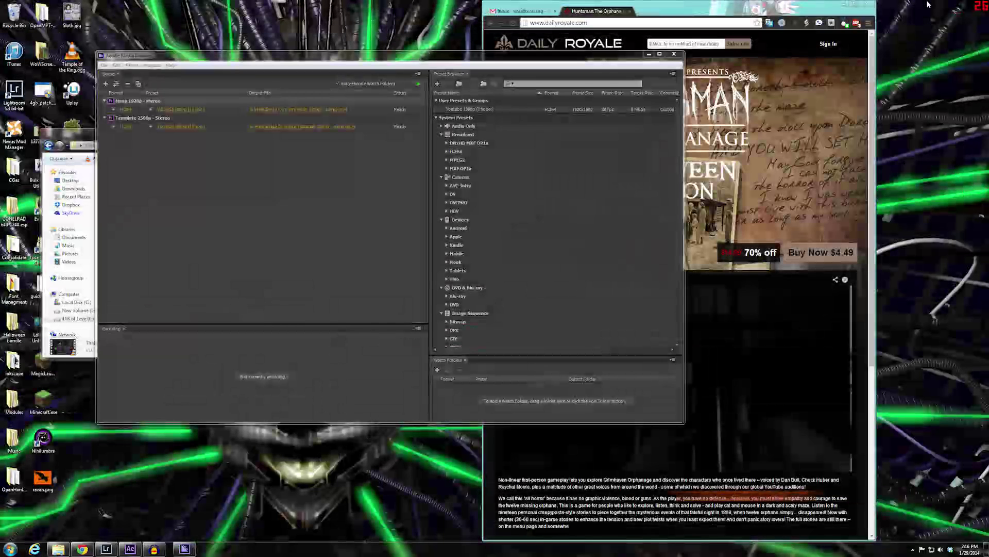
Step: Relaunch Adobe Premiere Pro CC and reopen the recent project Template 2
key(alt+space)
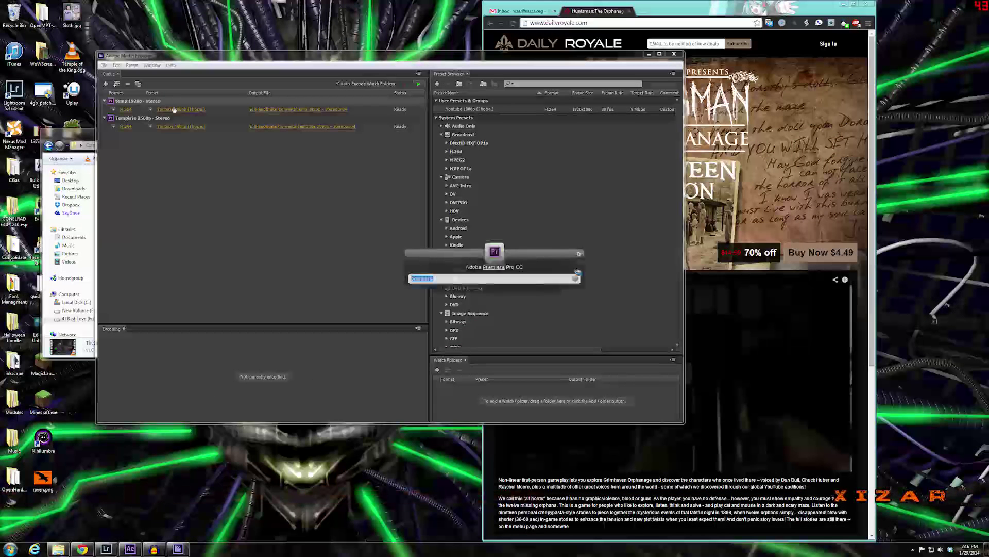
click(174, 109)
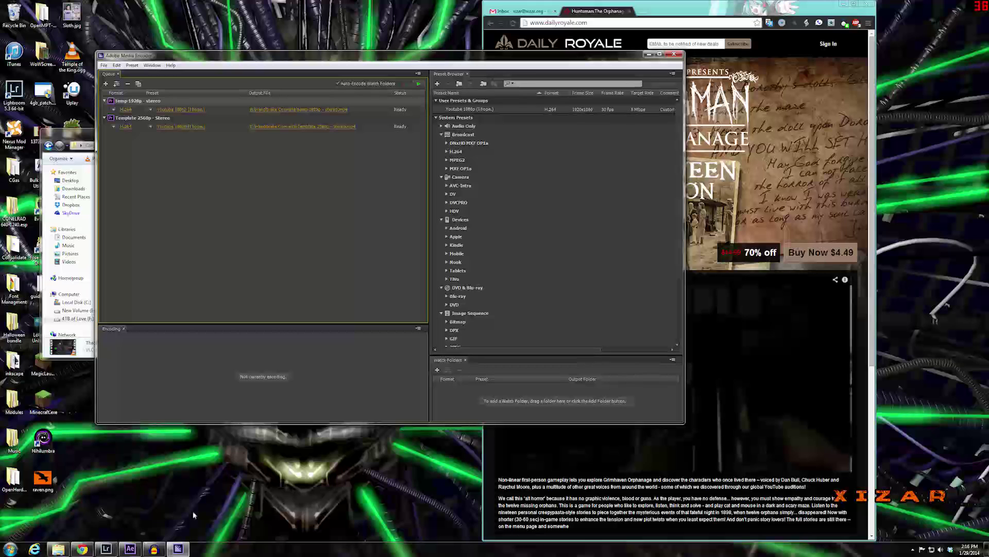
key(alt+space)
key(Return)
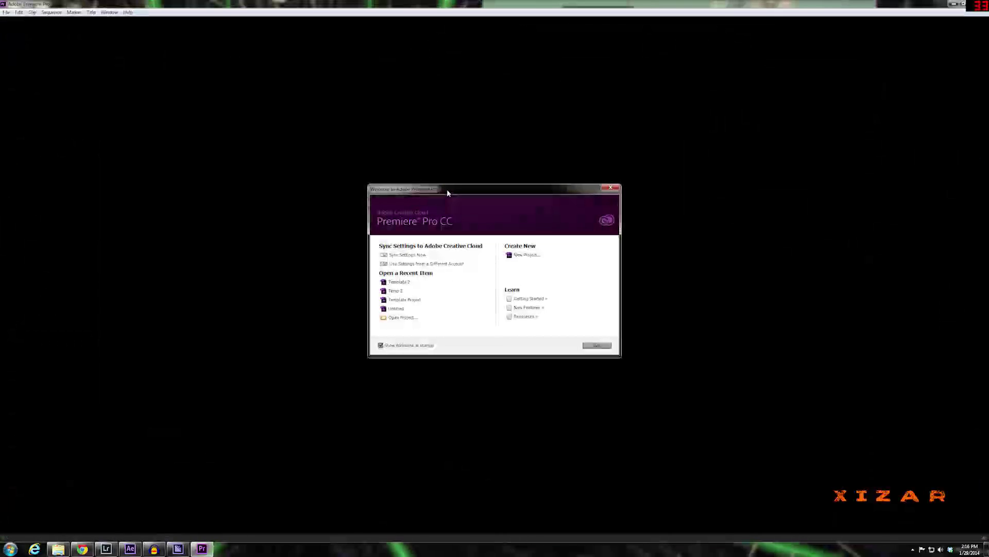
click(403, 283)
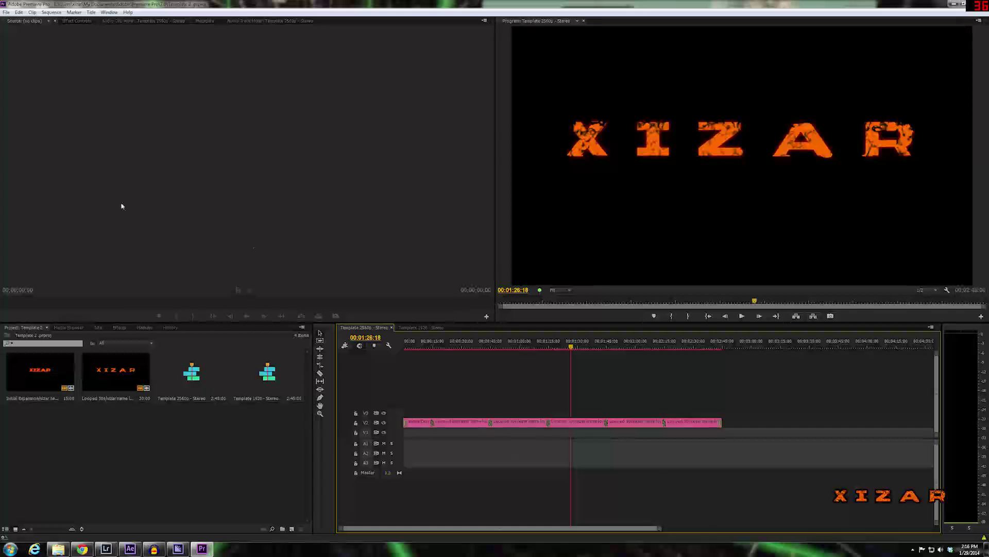
Step: Review the media export settings of the reopened 2560 sequence and leave them without exporting
click(5, 12)
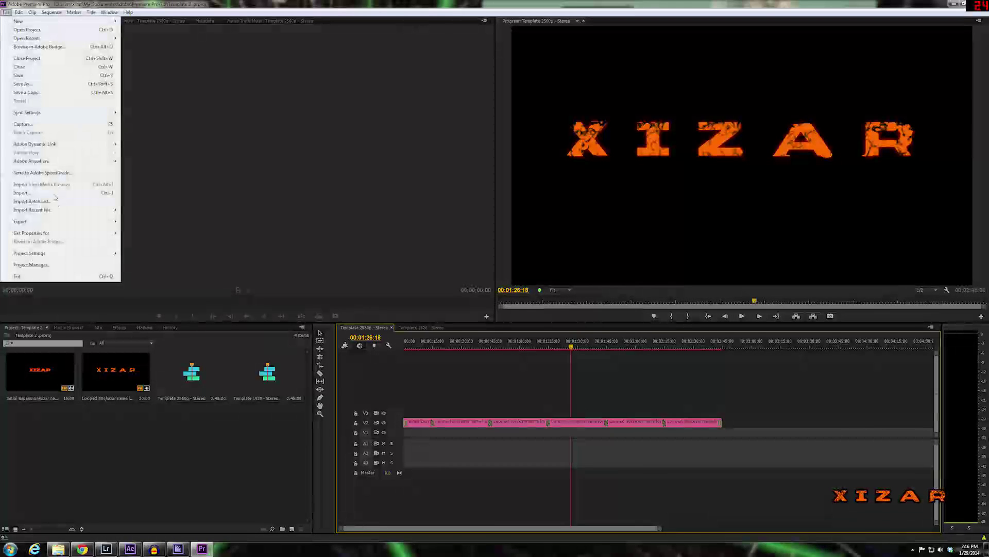
mouse_move(58, 222)
click(138, 221)
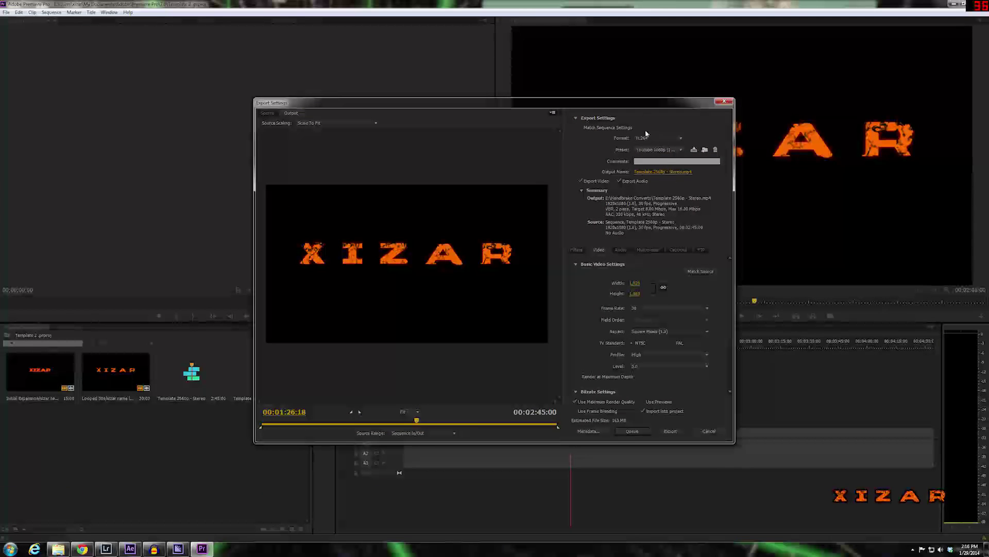
click(718, 433)
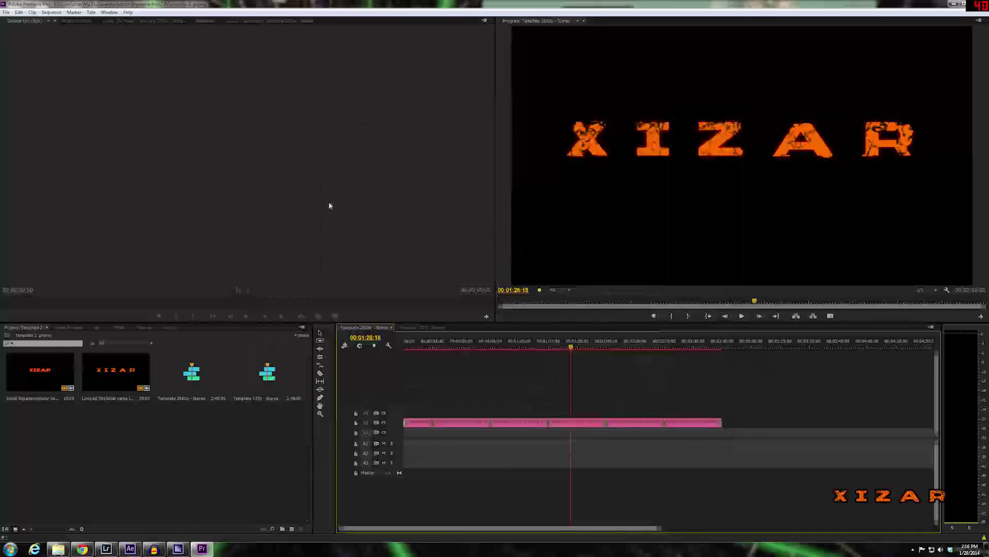
click(6, 11)
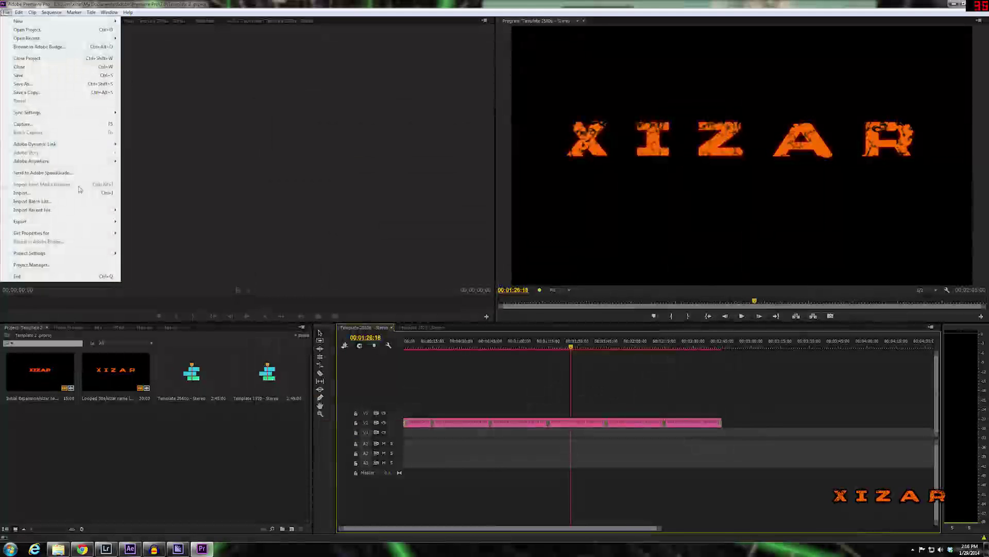
click(65, 91)
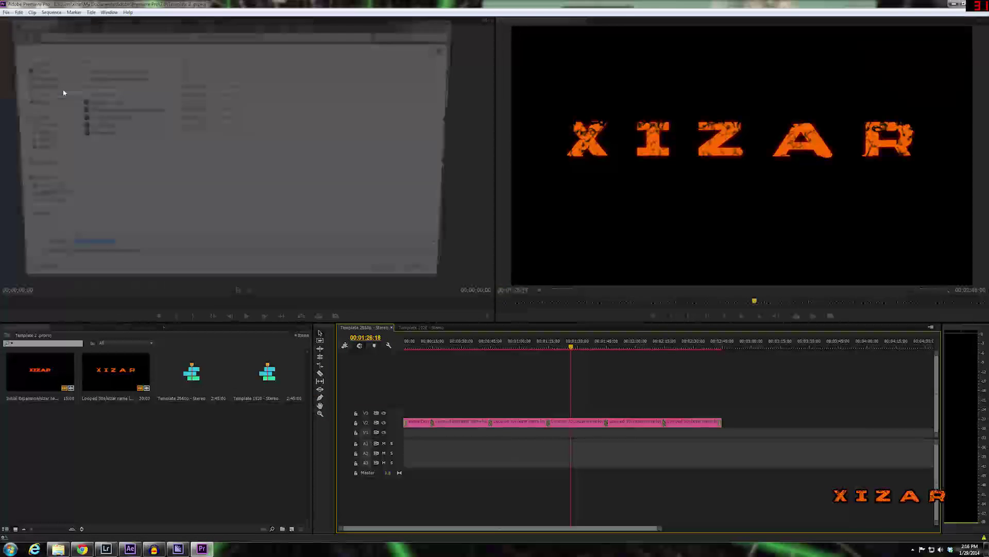
click(130, 111)
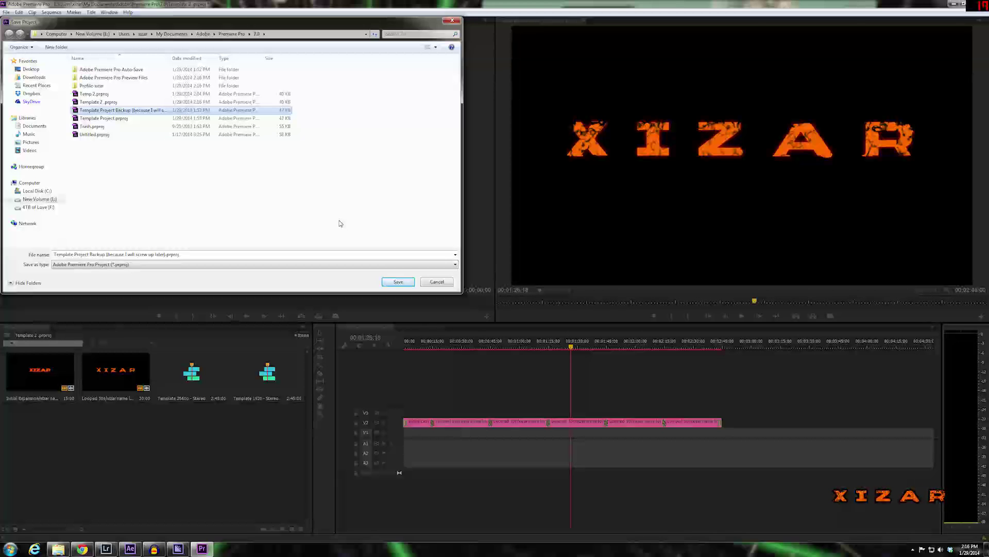
click(436, 282)
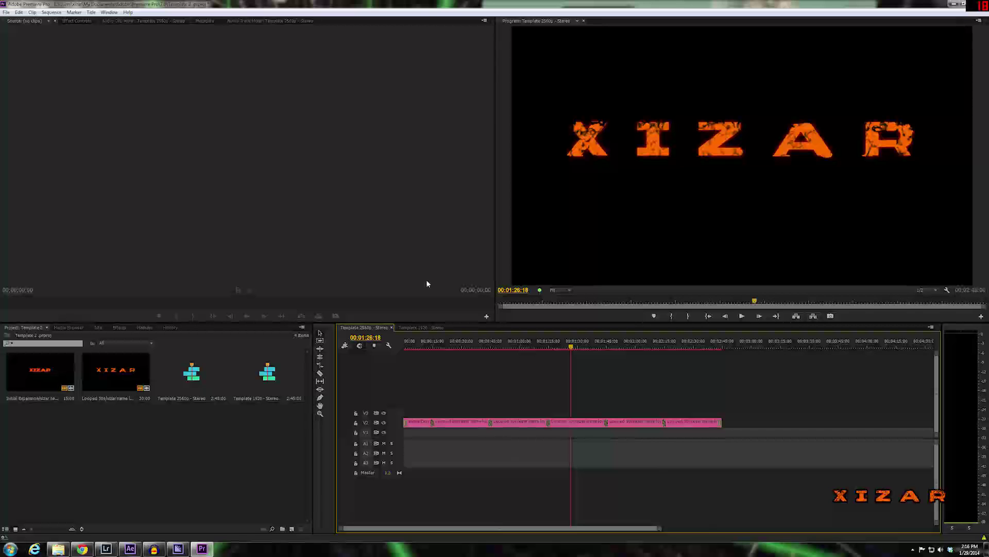